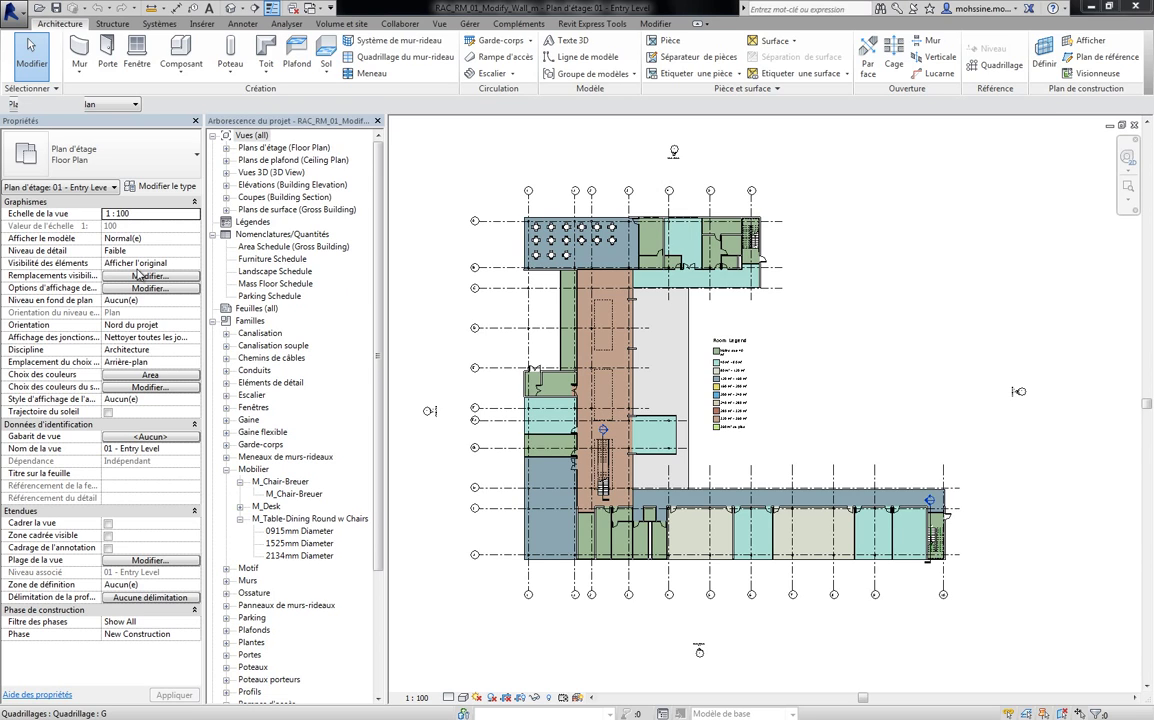
- Open the 01 - Entry Level floor plan under Plans d'étage and zoom to fit (ZF)
left_click(226, 148)
left_click(275, 160)
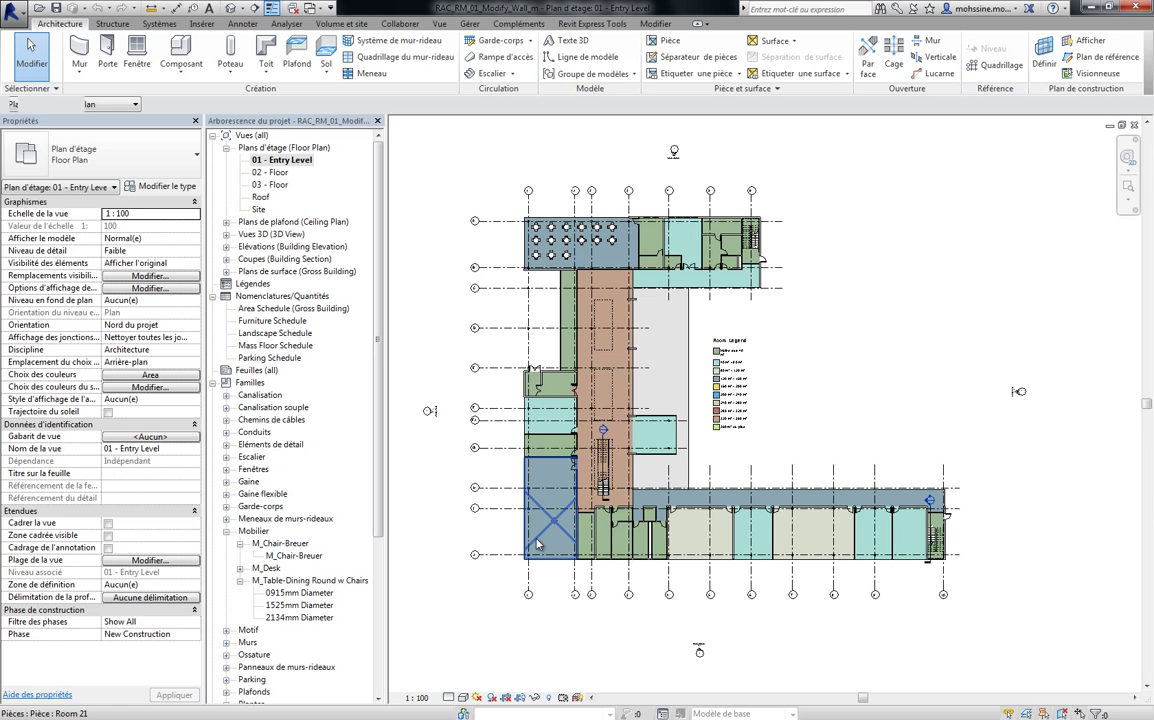
key("z")
key("f")
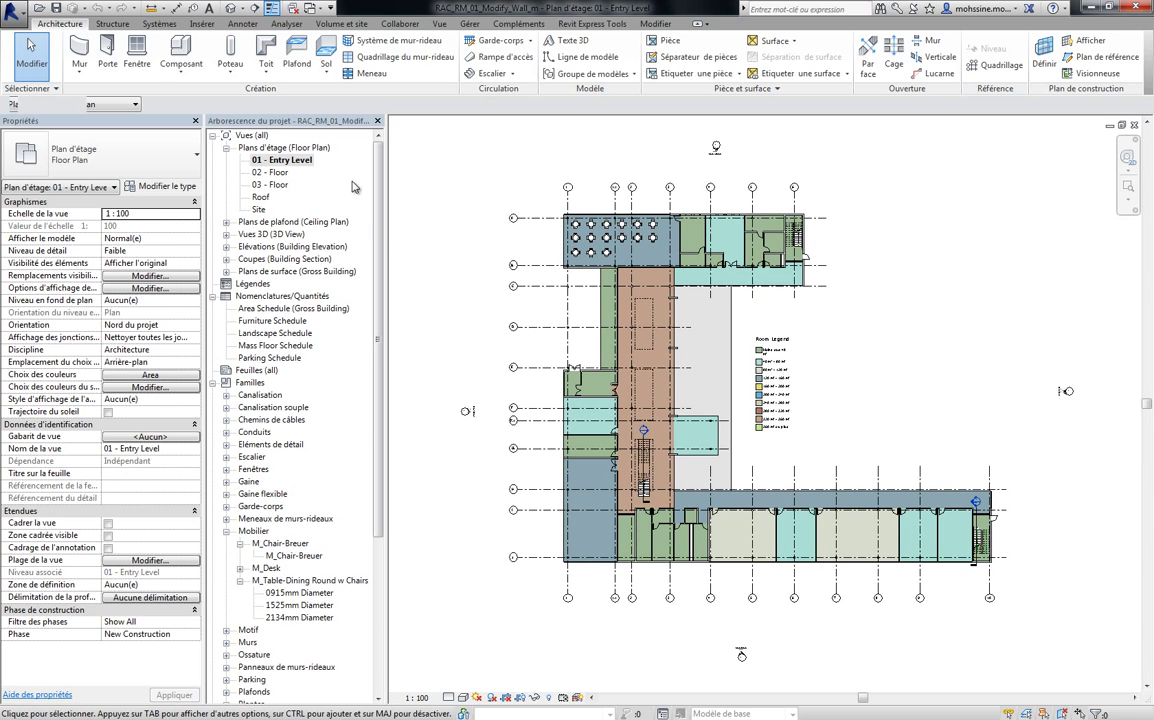
- Start an architectural wall using the Exterior - Brick on Mtl. Stud type
left_click(81, 69)
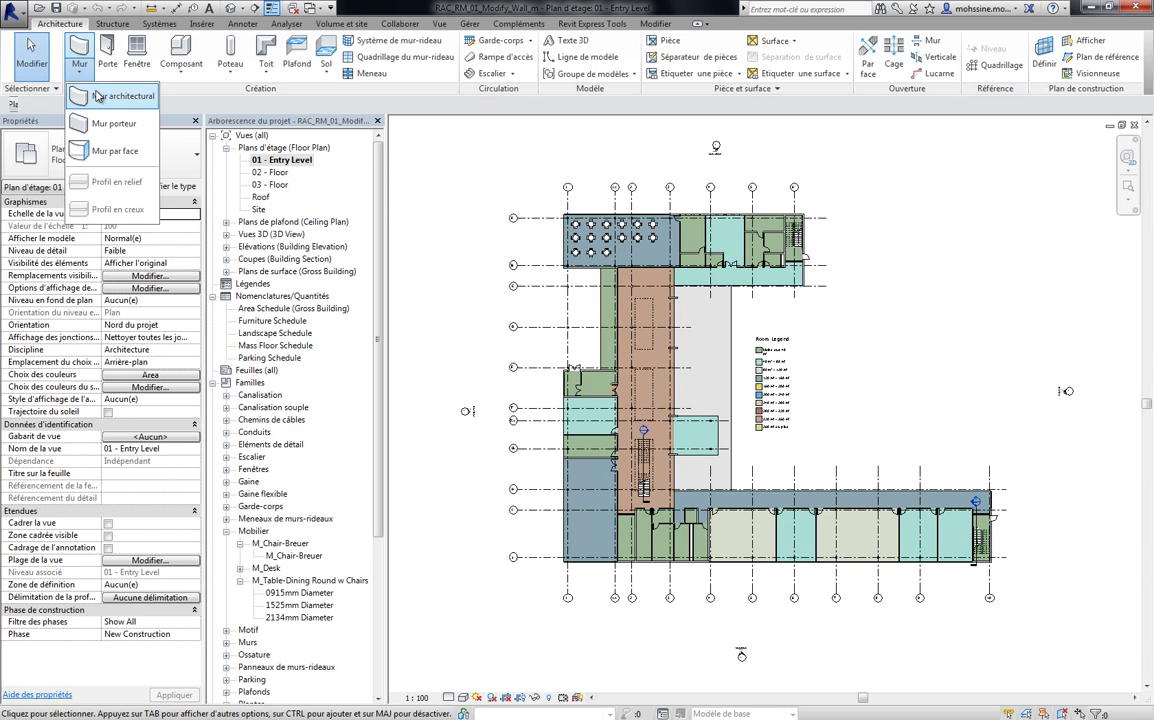
left_click(116, 122)
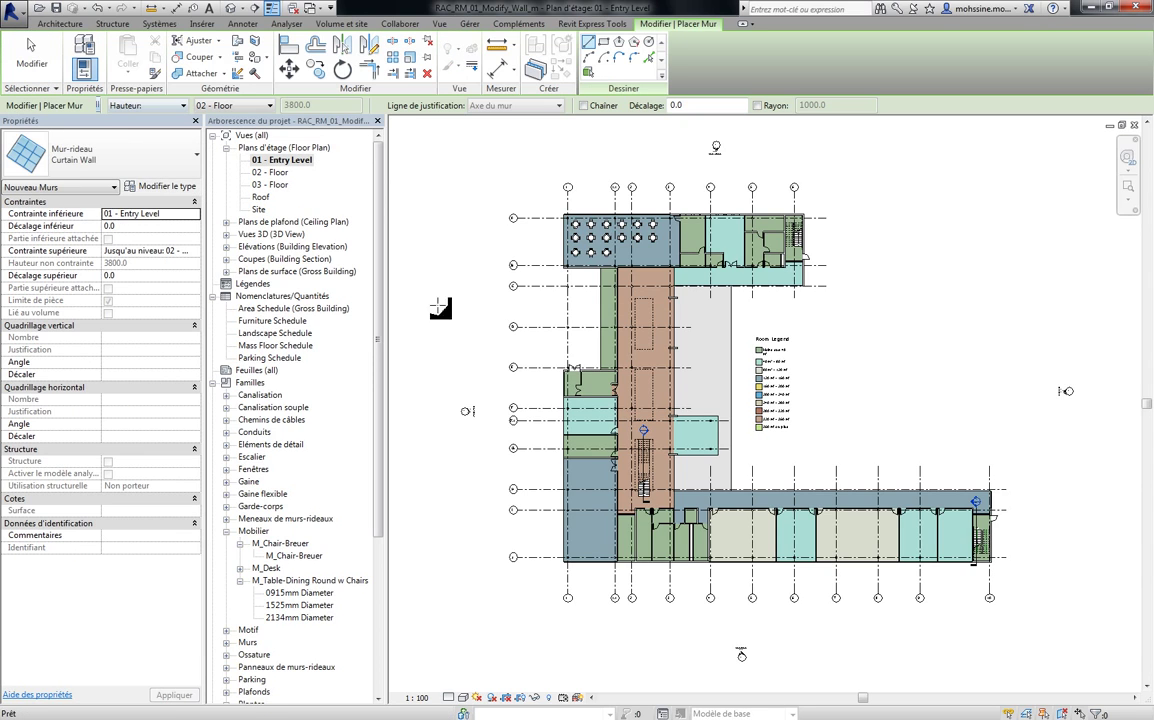
left_click(123, 169)
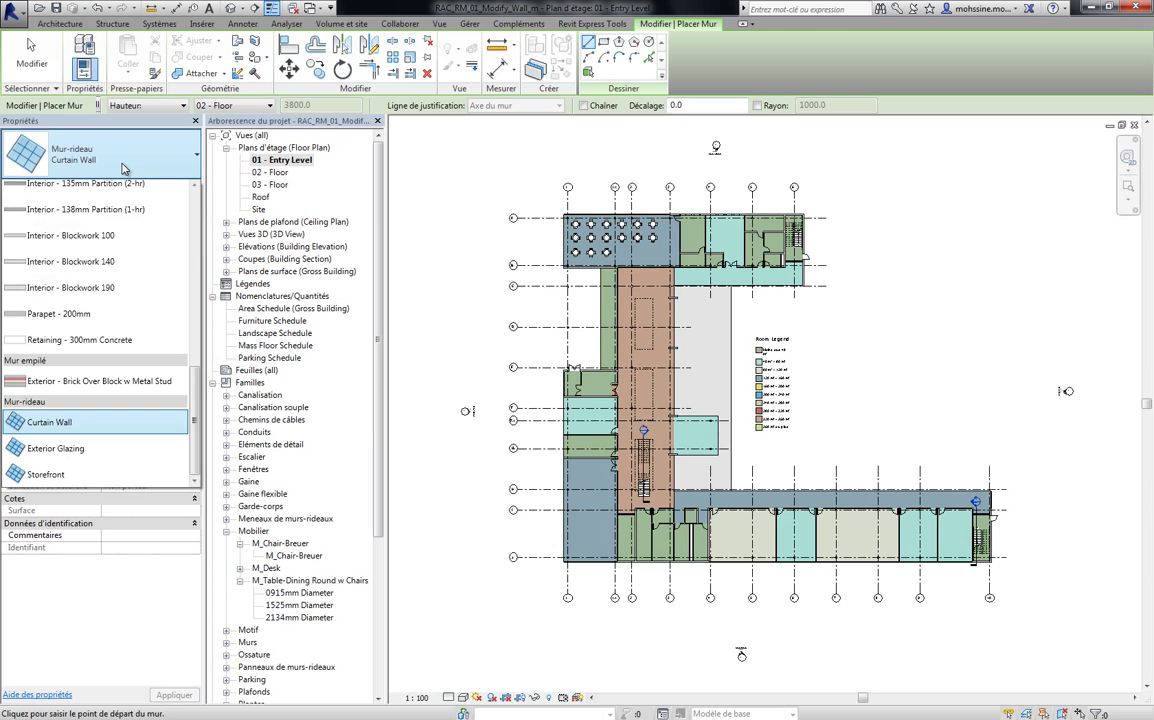
scroll(190, 335, "up", 1)
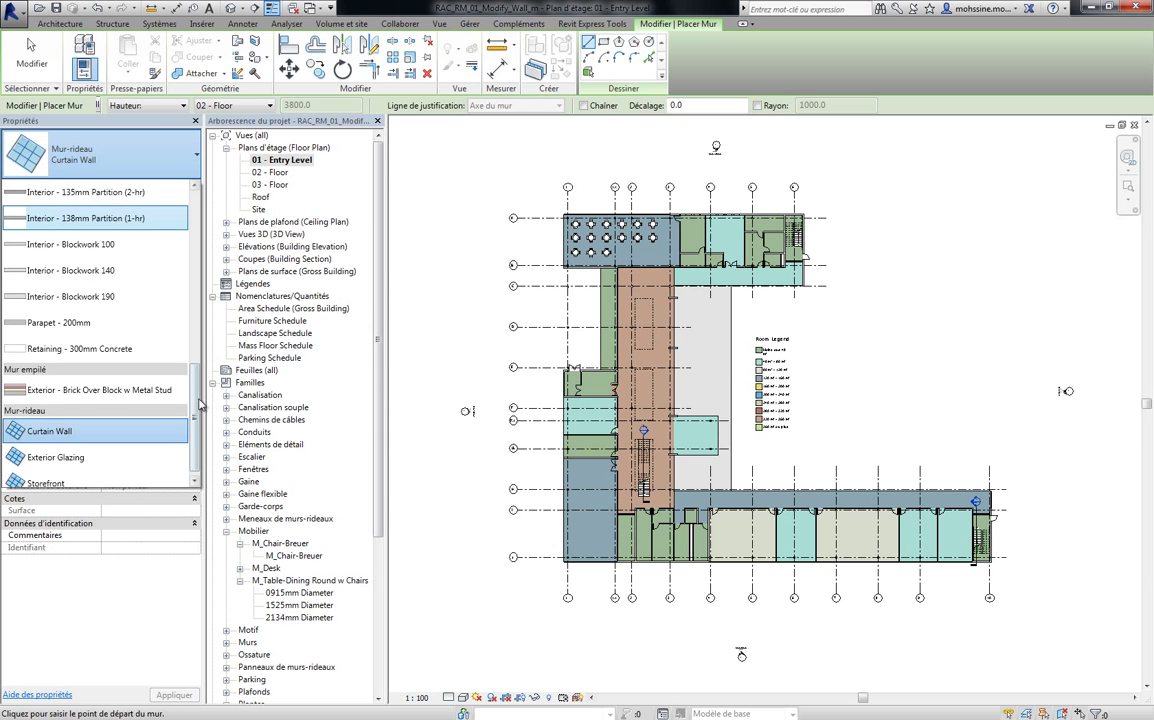
scroll(190, 365, "up", 1)
left_click_drag(203, 370, 195, 266)
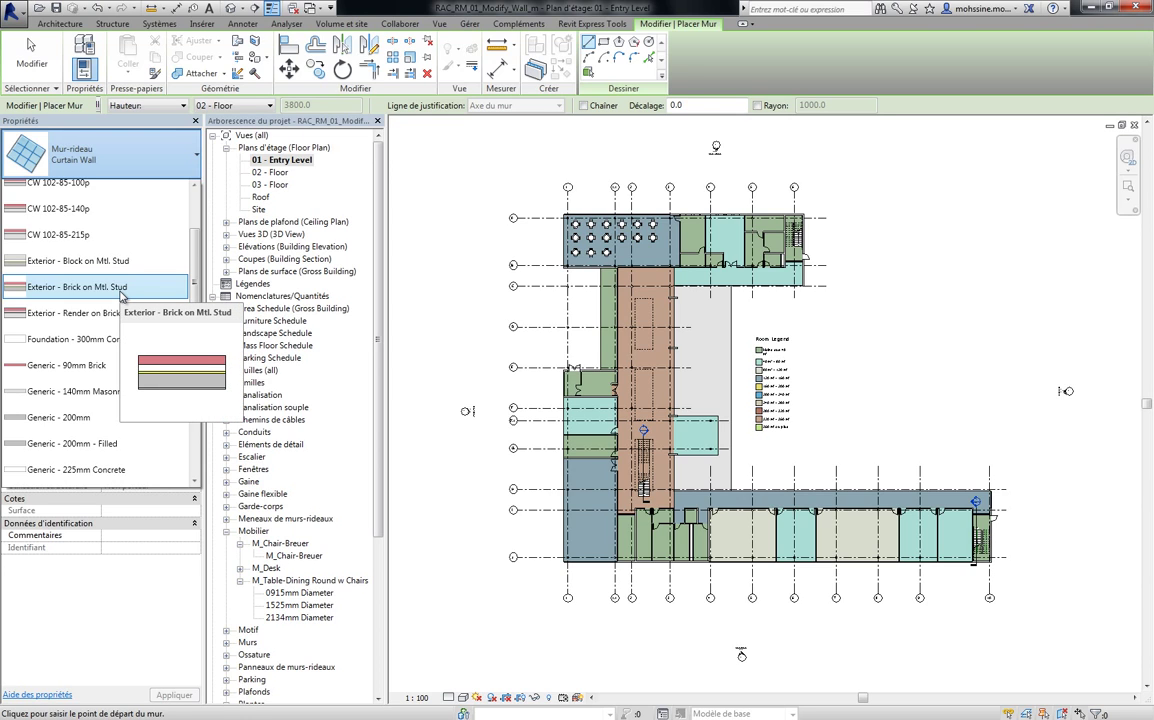
left_click(121, 295)
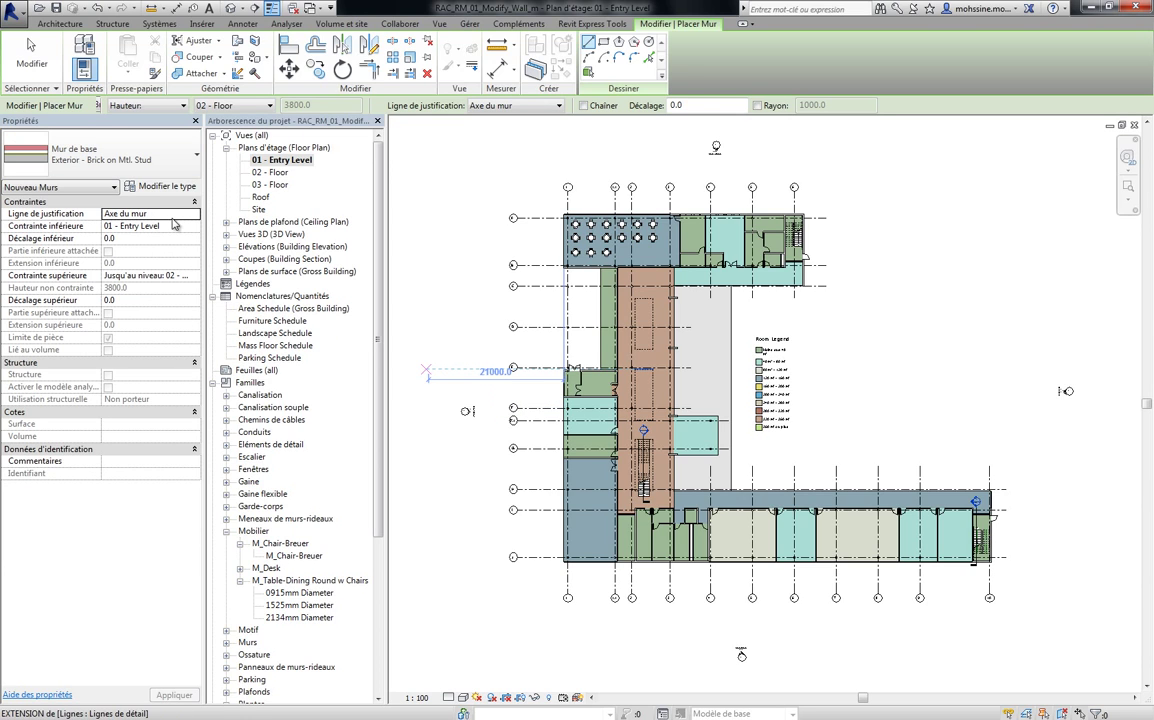
- Duplicate the wall type in Type Properties and name it 'Exterior - Insulation on Masonry'
left_click(164, 190)
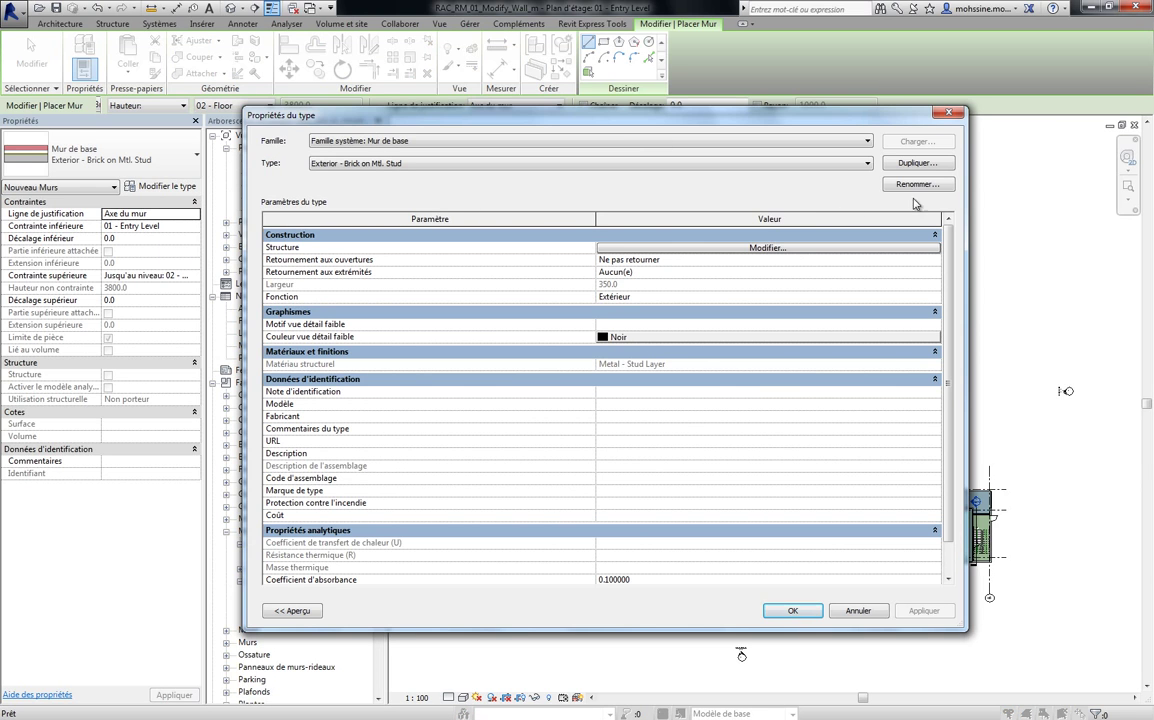
left_click(915, 162)
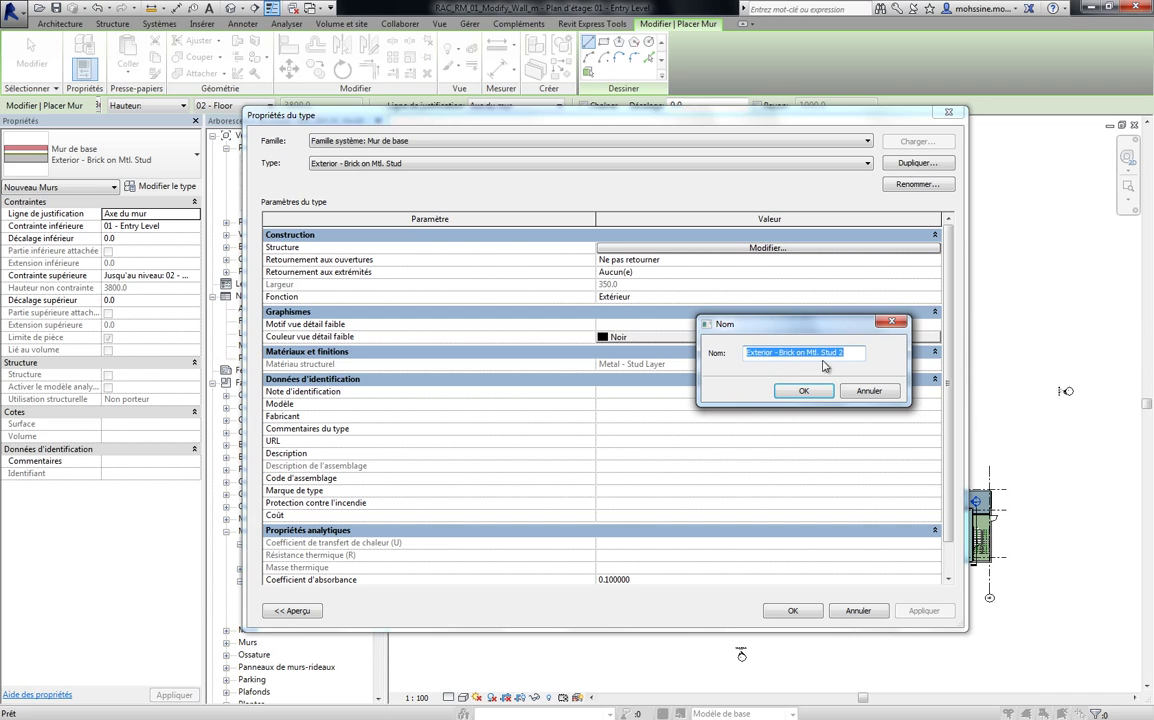
left_click_drag(843, 352, 695, 352)
left_click(850, 353)
key("BackSpace")
key("BackSpace")
key("BackSpace")
type("Insulation")
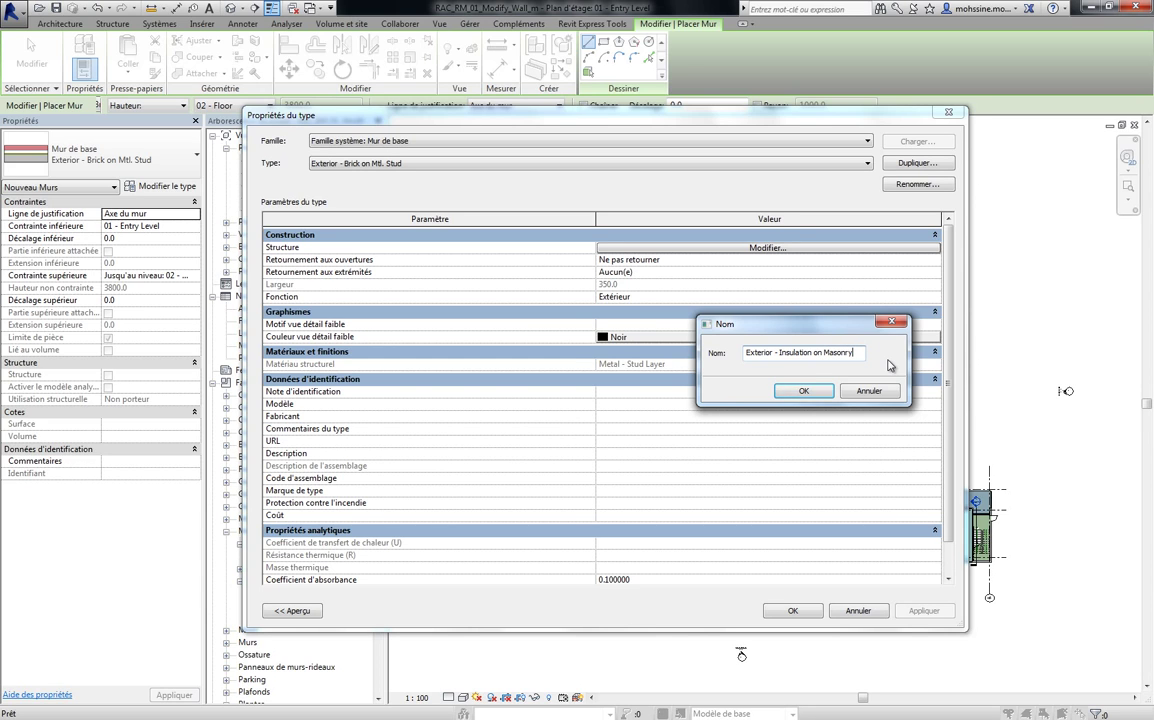
left_click(805, 391)
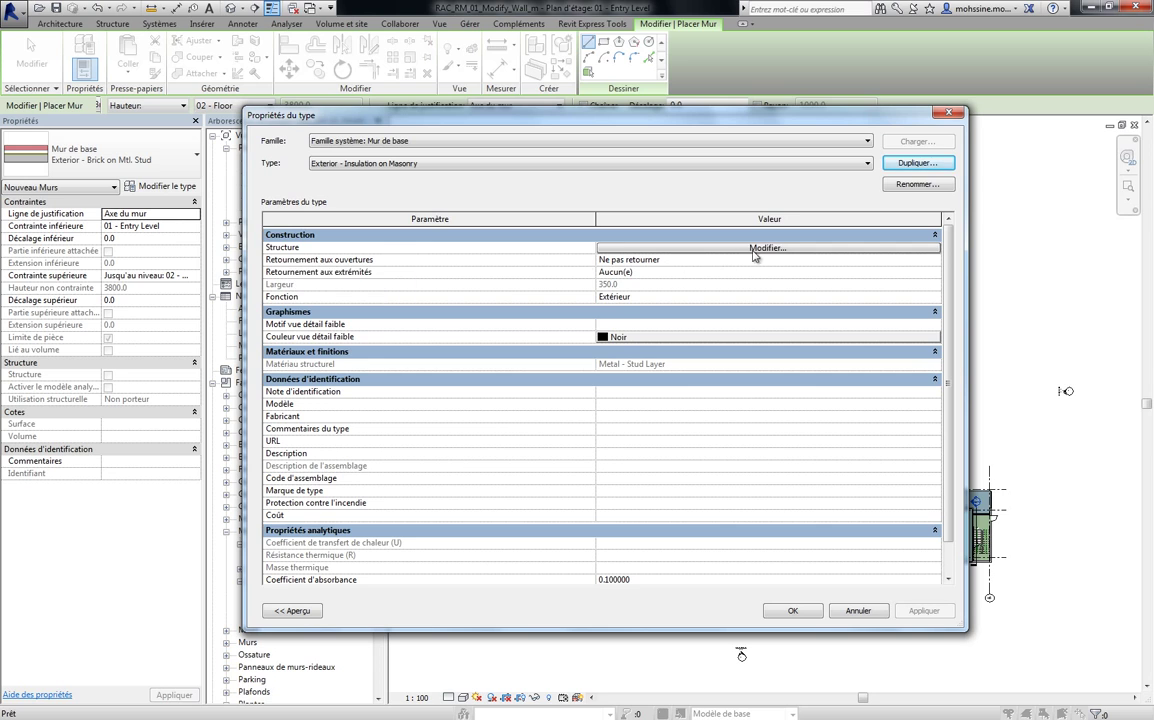
- In the layer structure, set the outer brick layer's thickness to 100
left_click(754, 250)
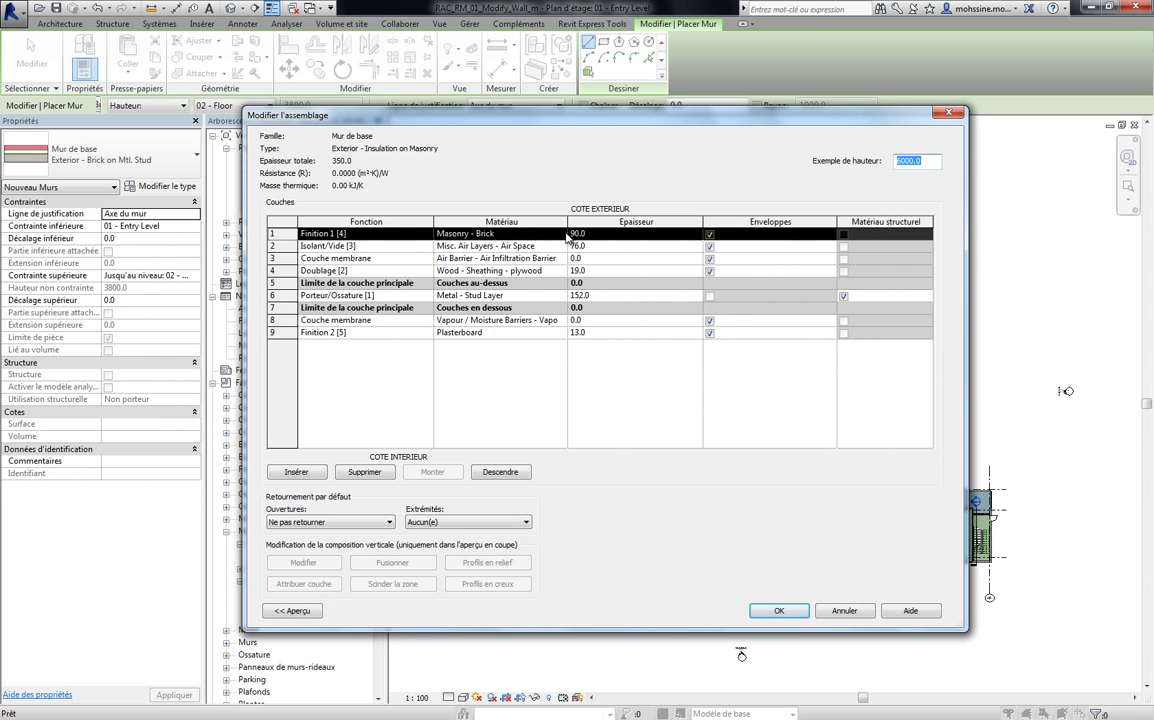
left_click(614, 234)
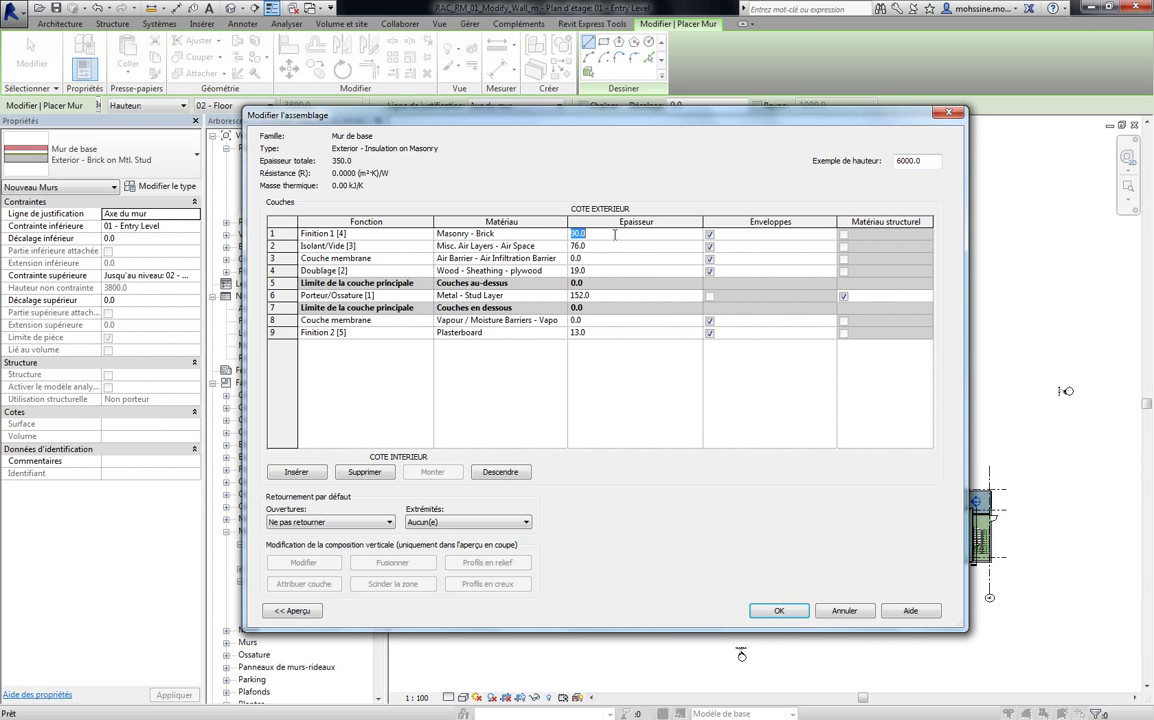
type("1")
key("Tab")
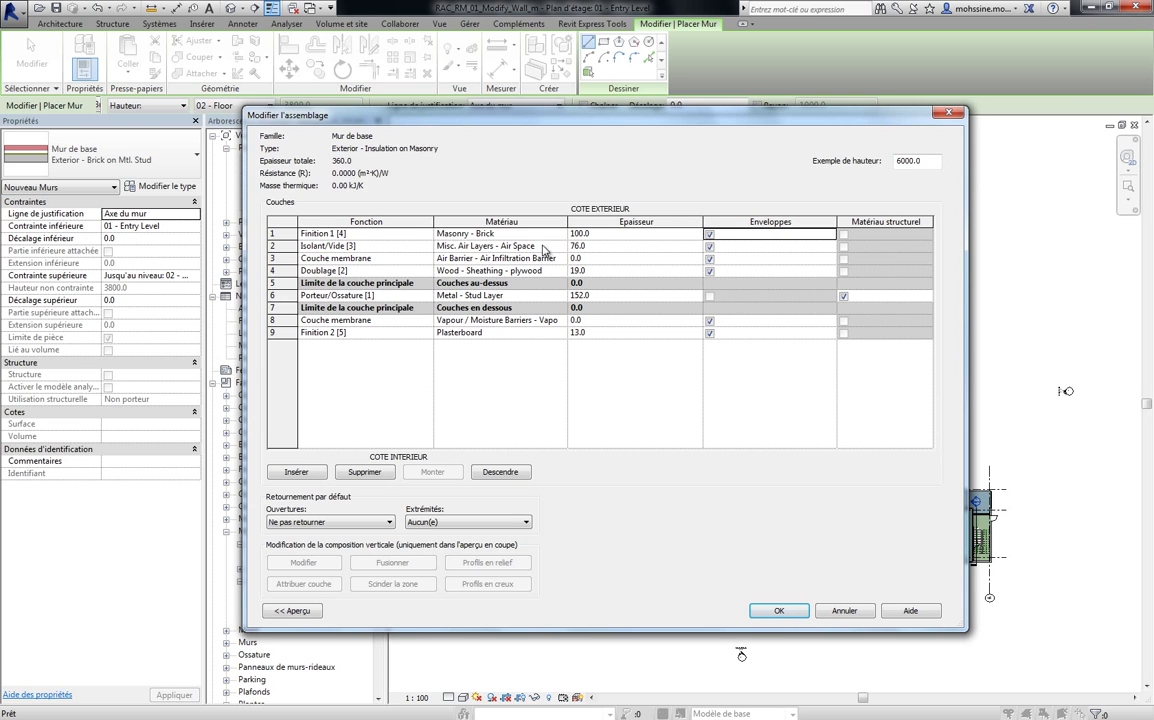
left_click(540, 234)
- Assign Insulation / Thermal Barriers - External Wall Insulation to the outer 100 layer
left_click(563, 234)
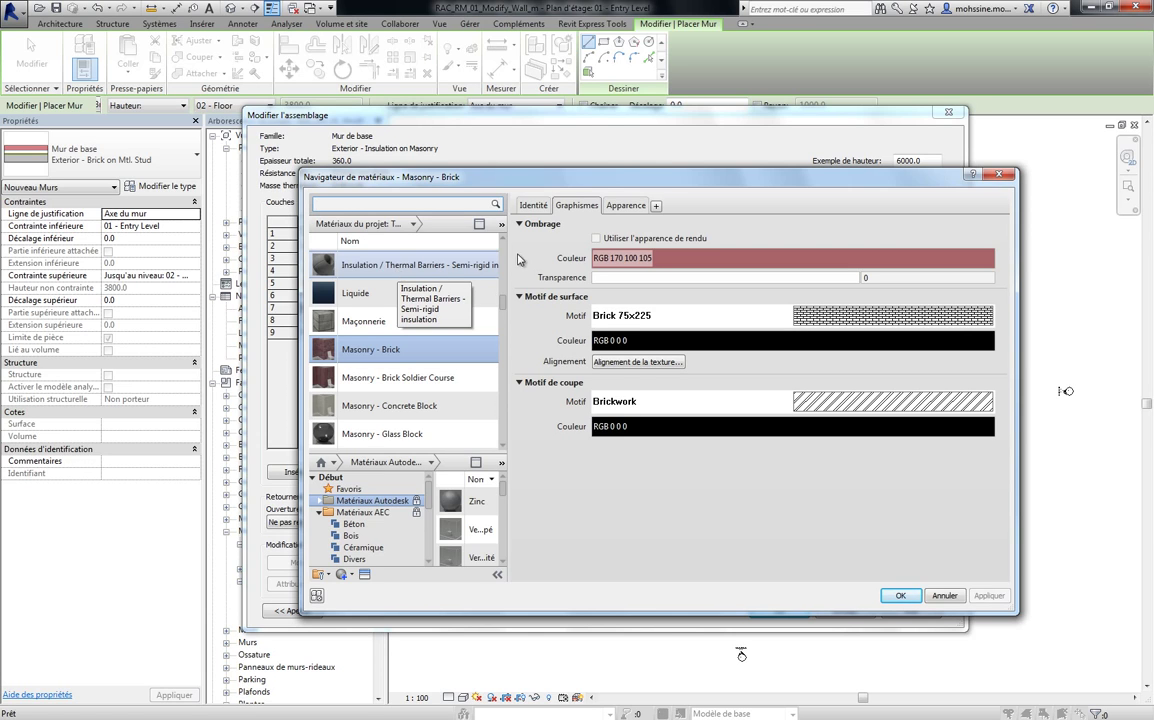
left_click_drag(507, 292, 572, 292)
scroll(524, 268, "up", 1)
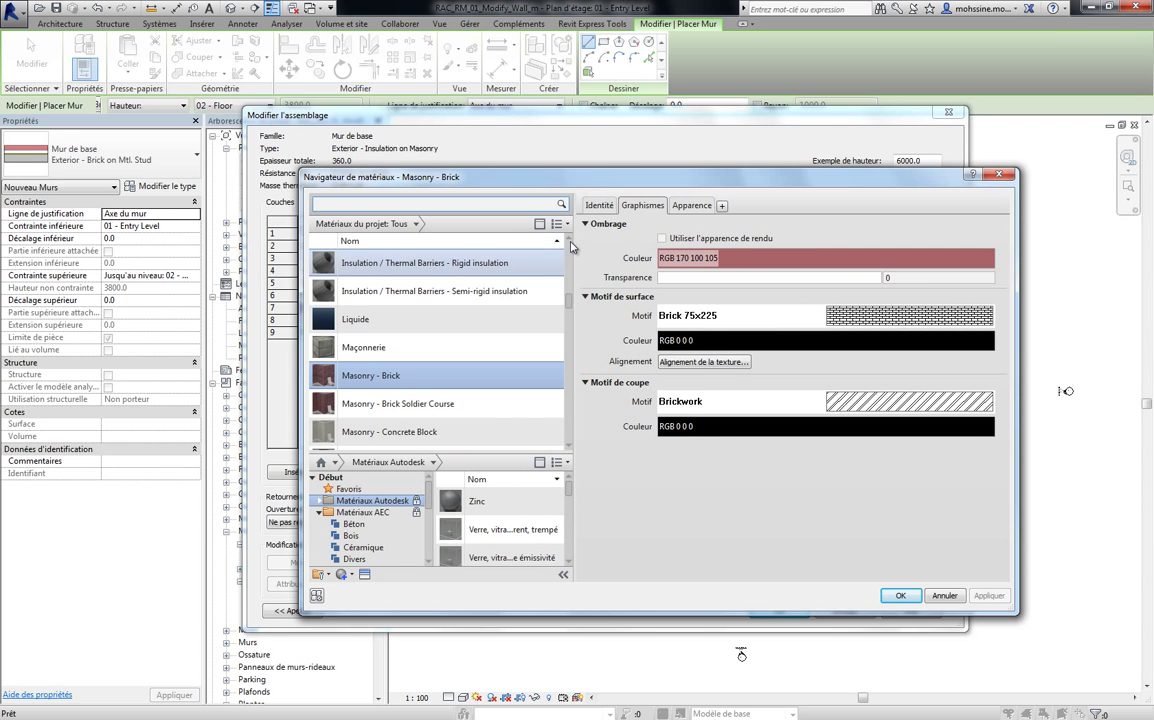
scroll(540, 260, "up", 1)
scroll(560, 250, "up", 1)
scroll(572, 247, "up", 1)
scroll(520, 292, "up", 1)
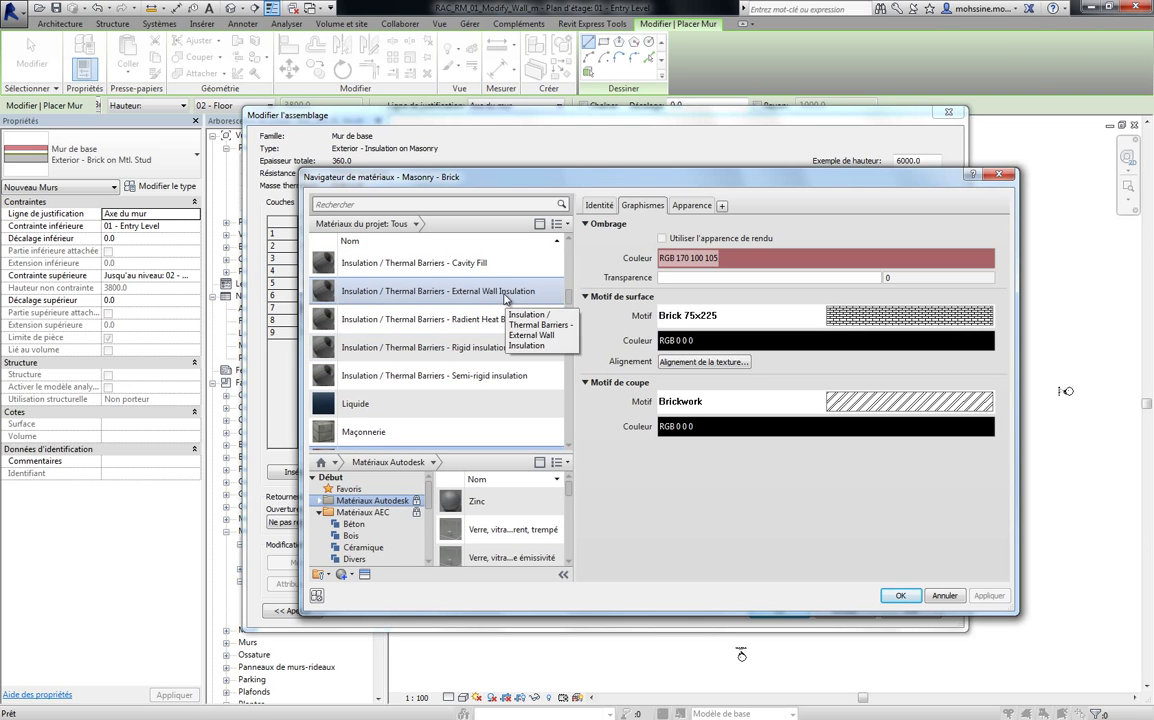
left_click(505, 299)
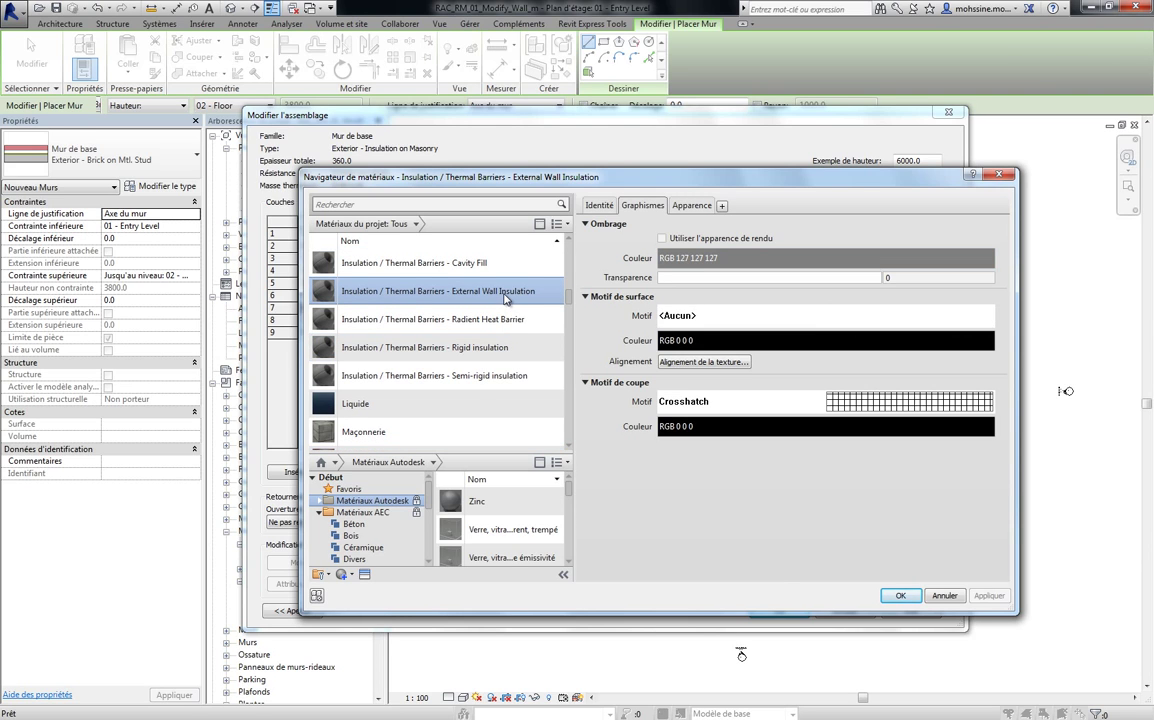
left_click(900, 595)
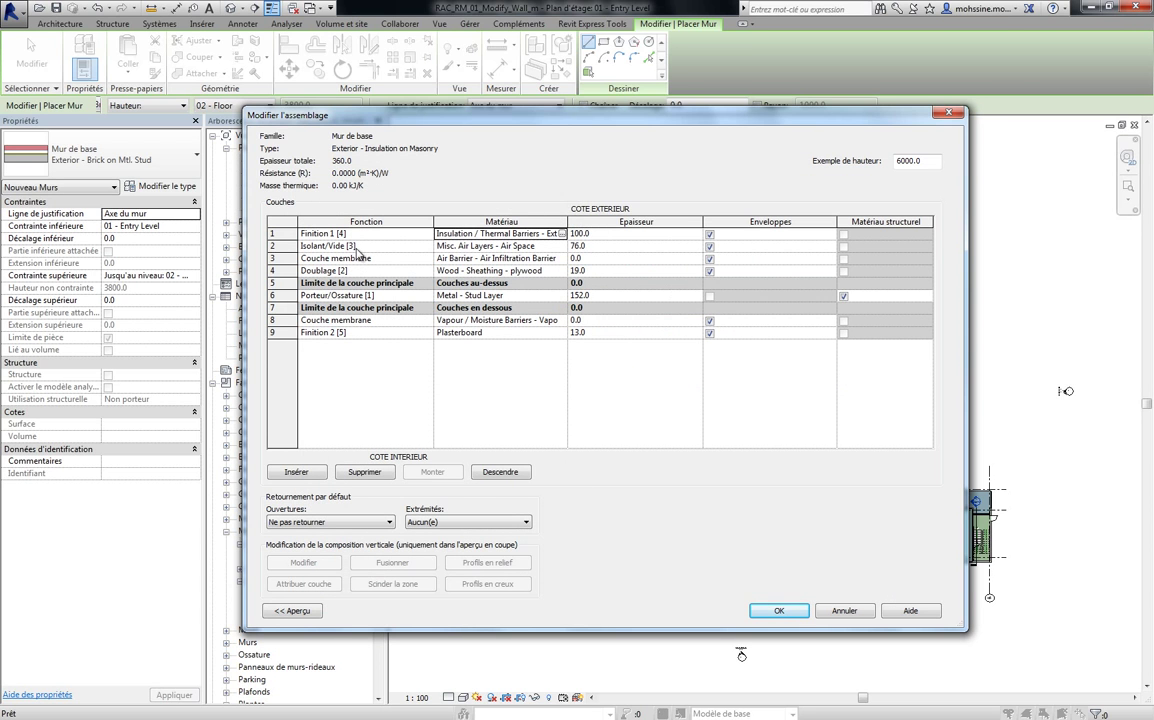
- Delete the air space and wood sheathing layers from the wall assembly
left_click(272, 246)
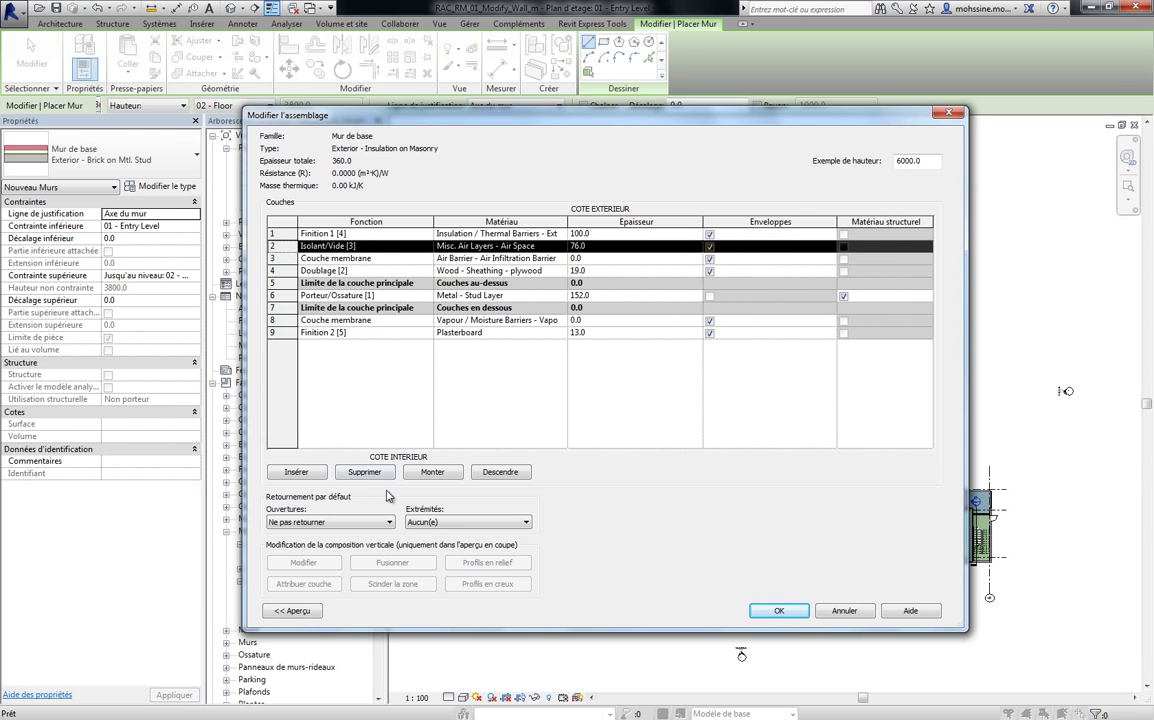
left_click(364, 472)
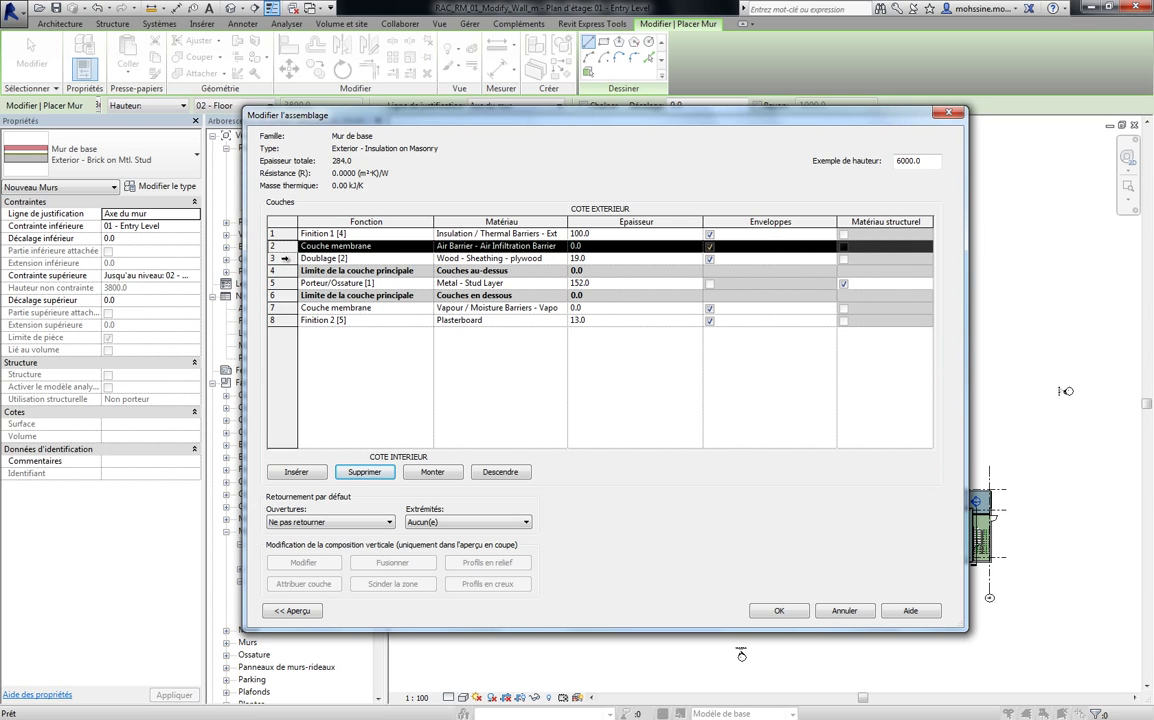
left_click(285, 258)
left_click(364, 471)
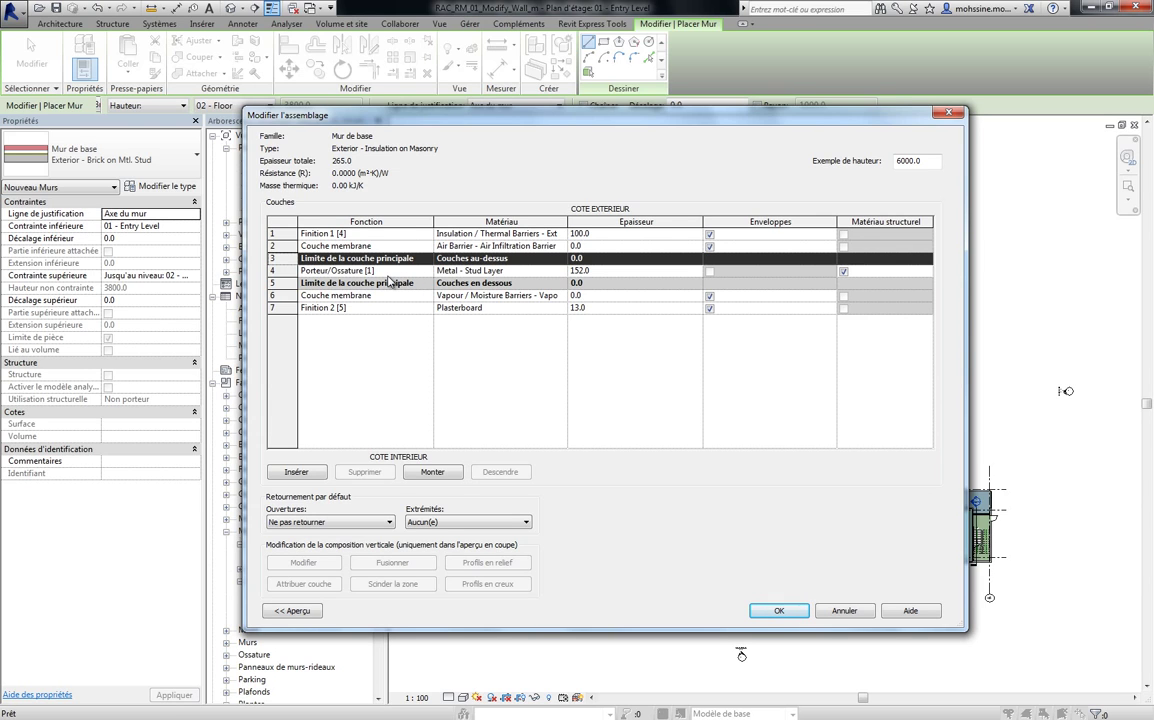
- Search materials for 'maso' and assign Masonry - Concrete Block to the structural layer
left_click(558, 272)
left_click(562, 271)
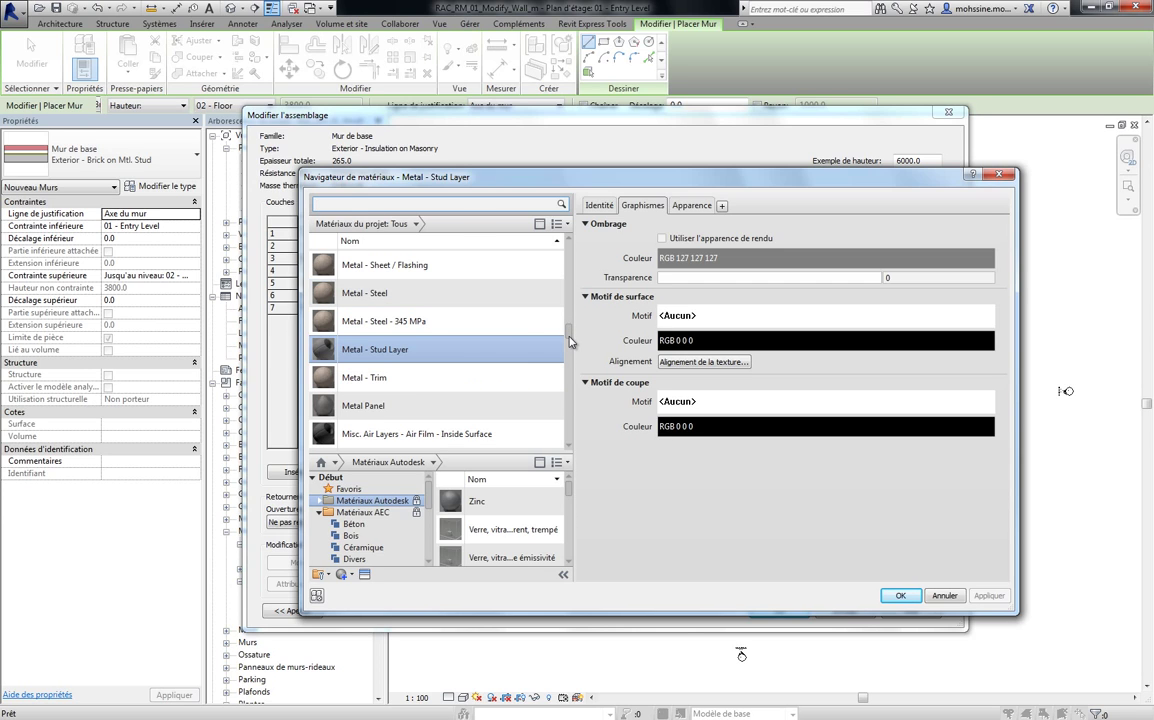
scroll(421, 268, "up", 1)
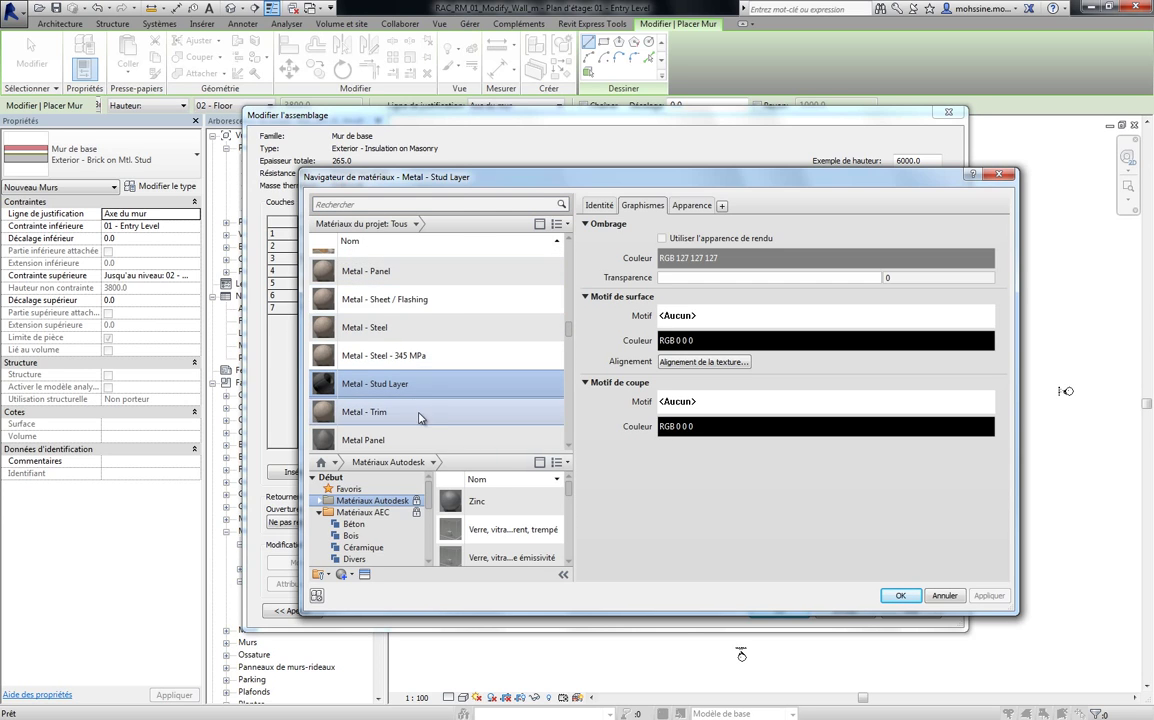
mouse_move(375, 383)
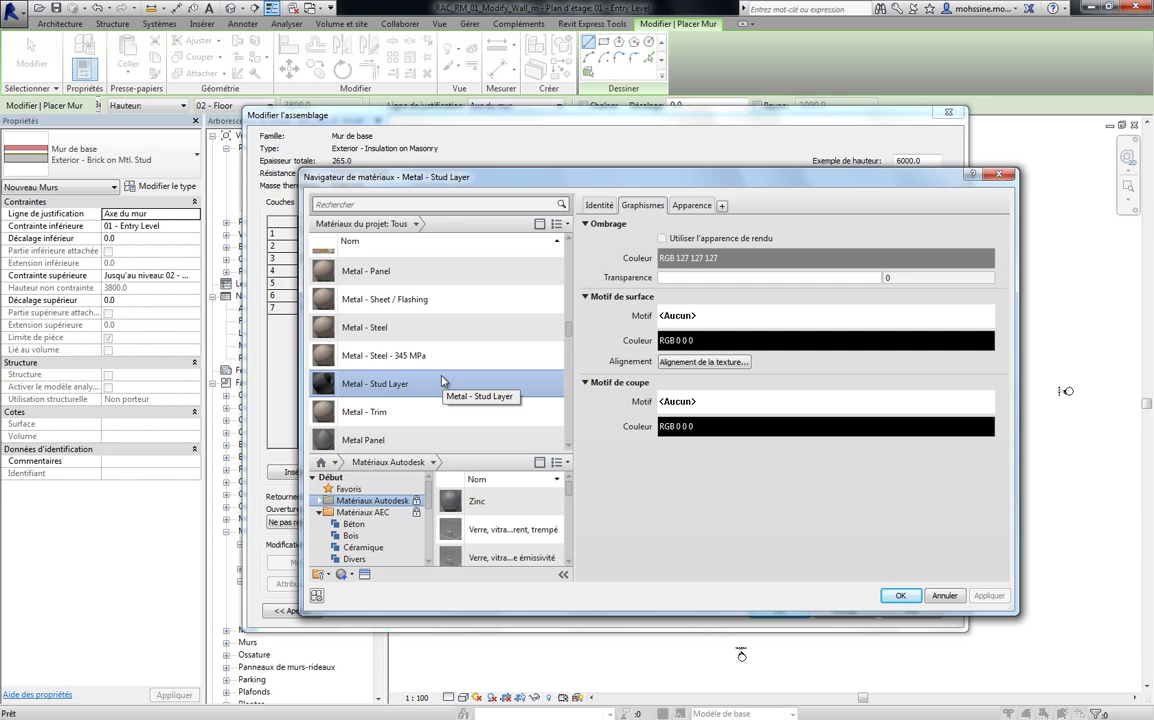
scroll(400, 348, "down", 1)
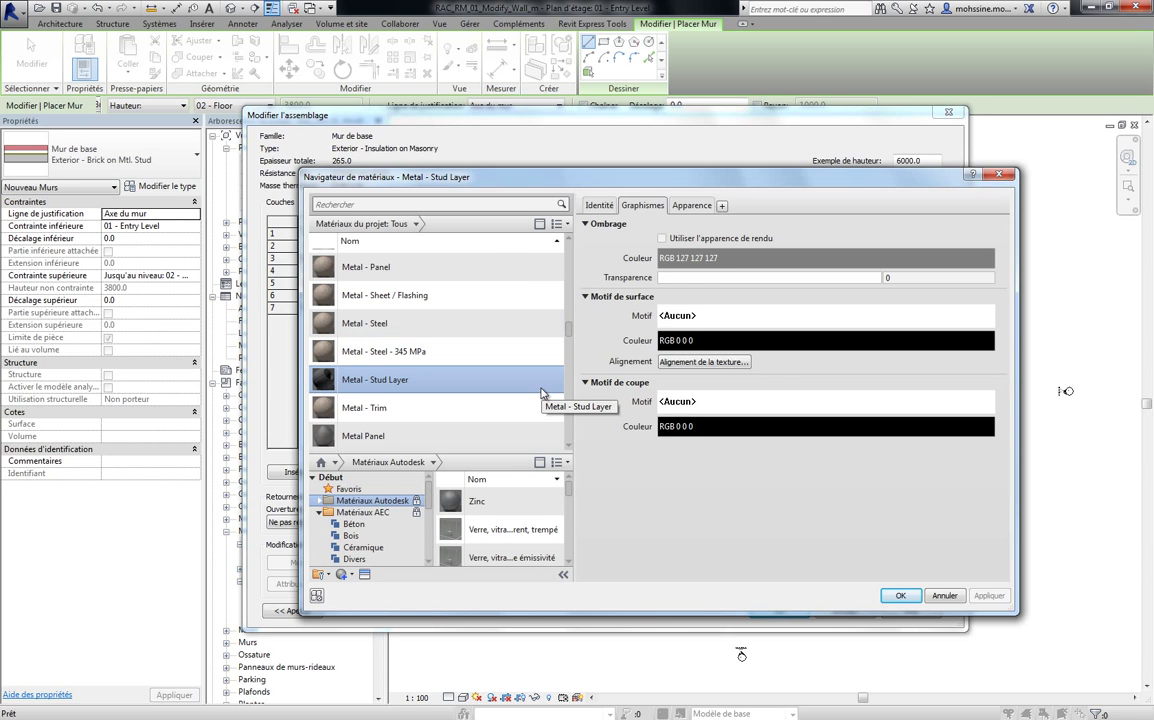
scroll(355, 216, "up", 1)
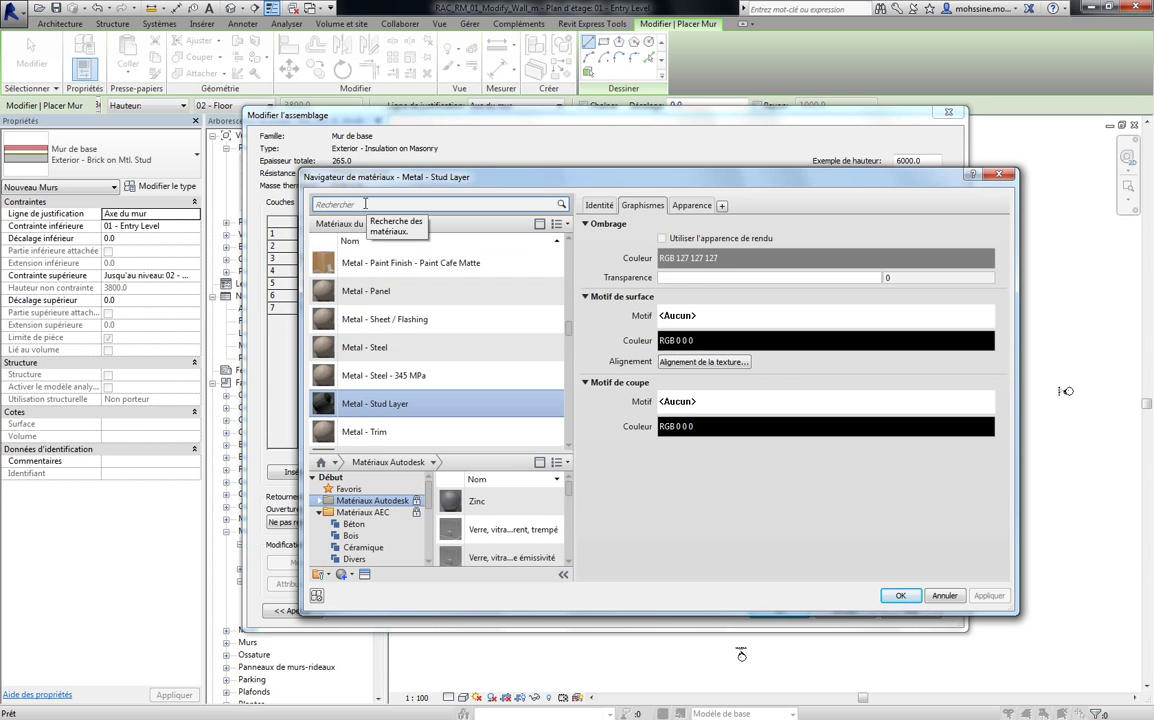
left_click(365, 206)
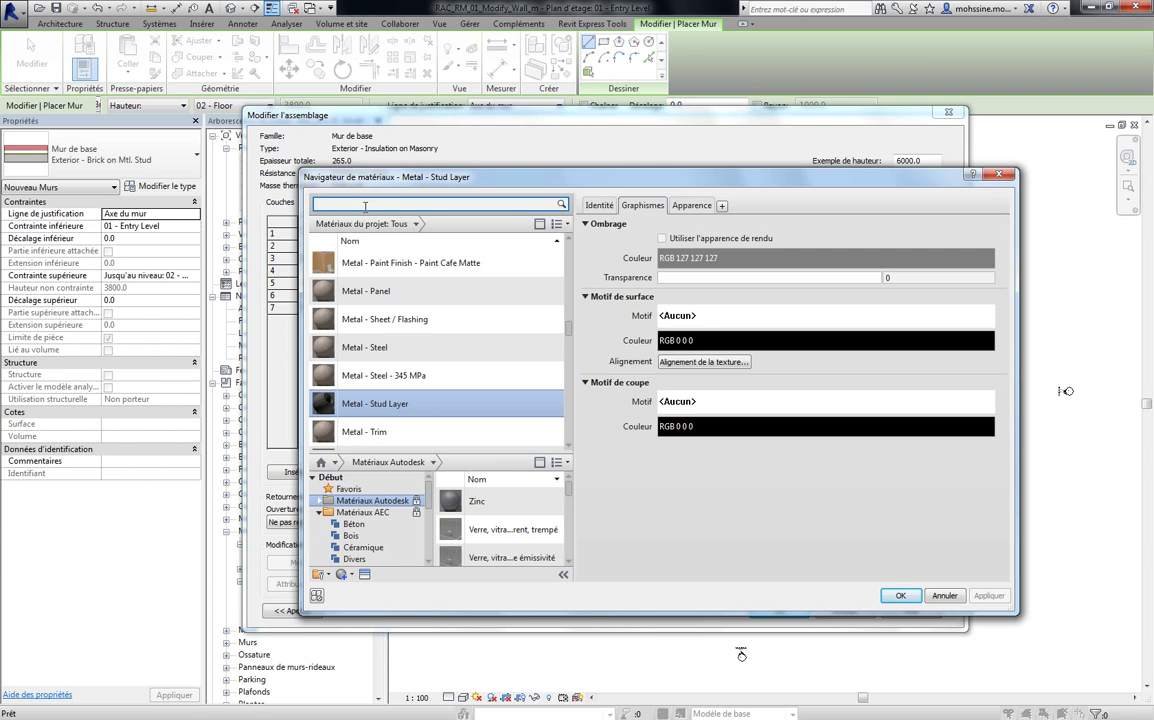
type("maso")
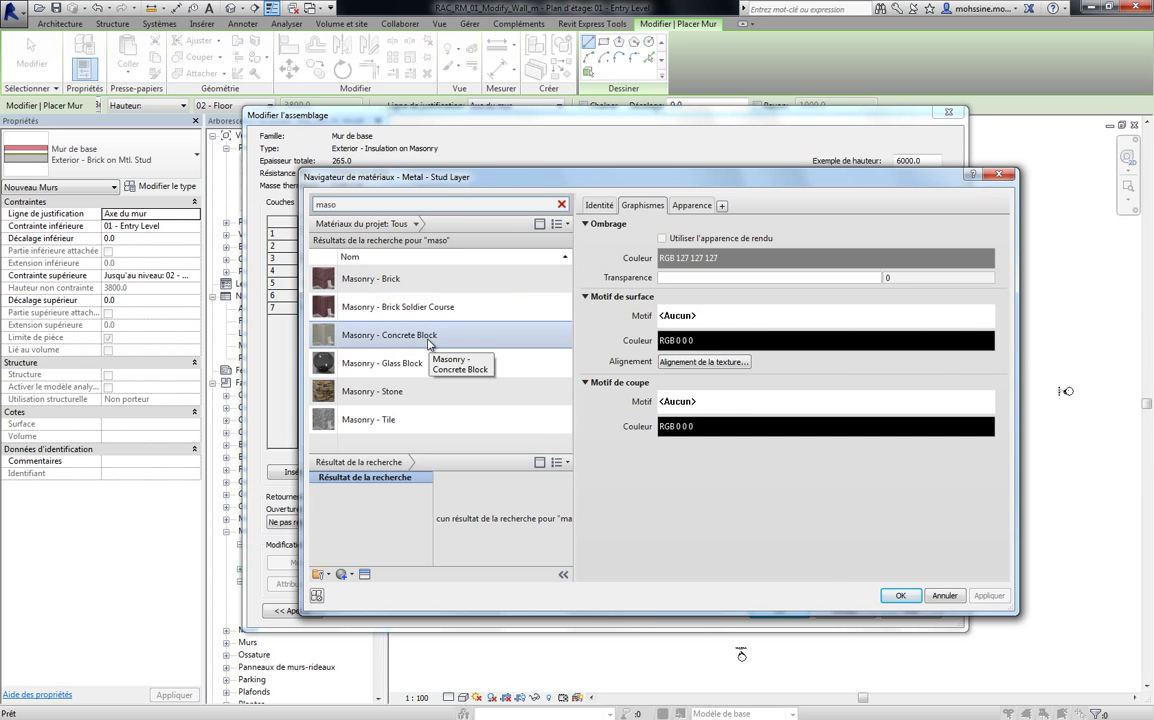
left_click(428, 342)
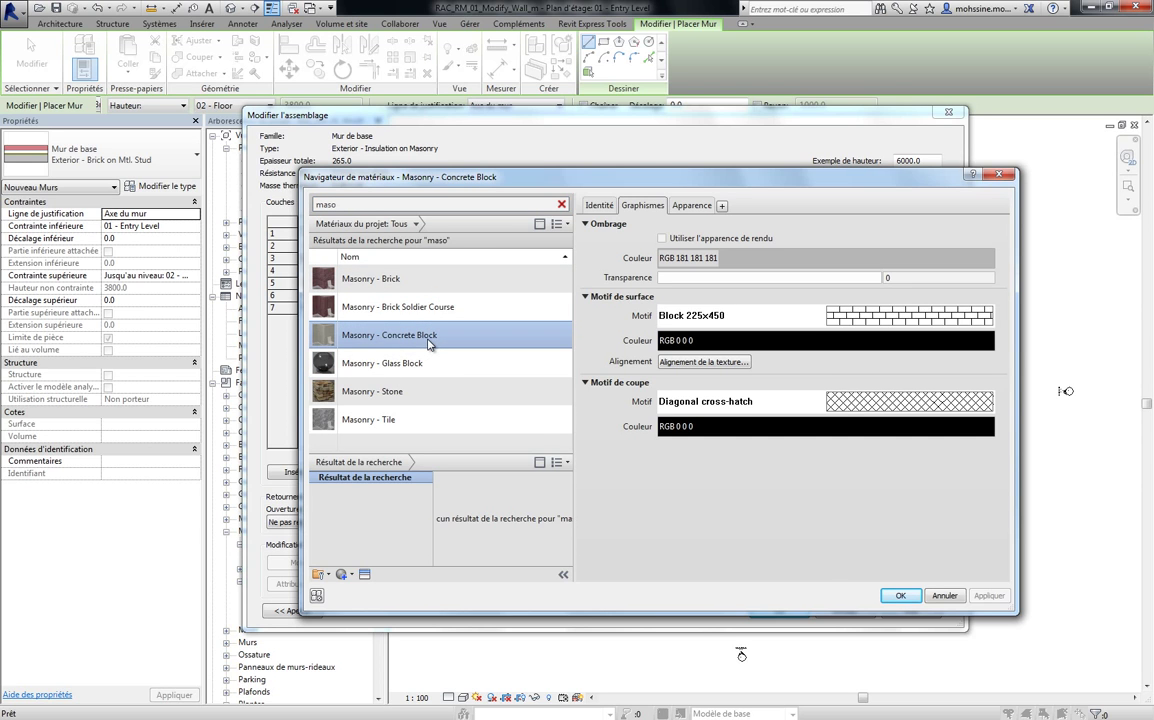
left_click(912, 595)
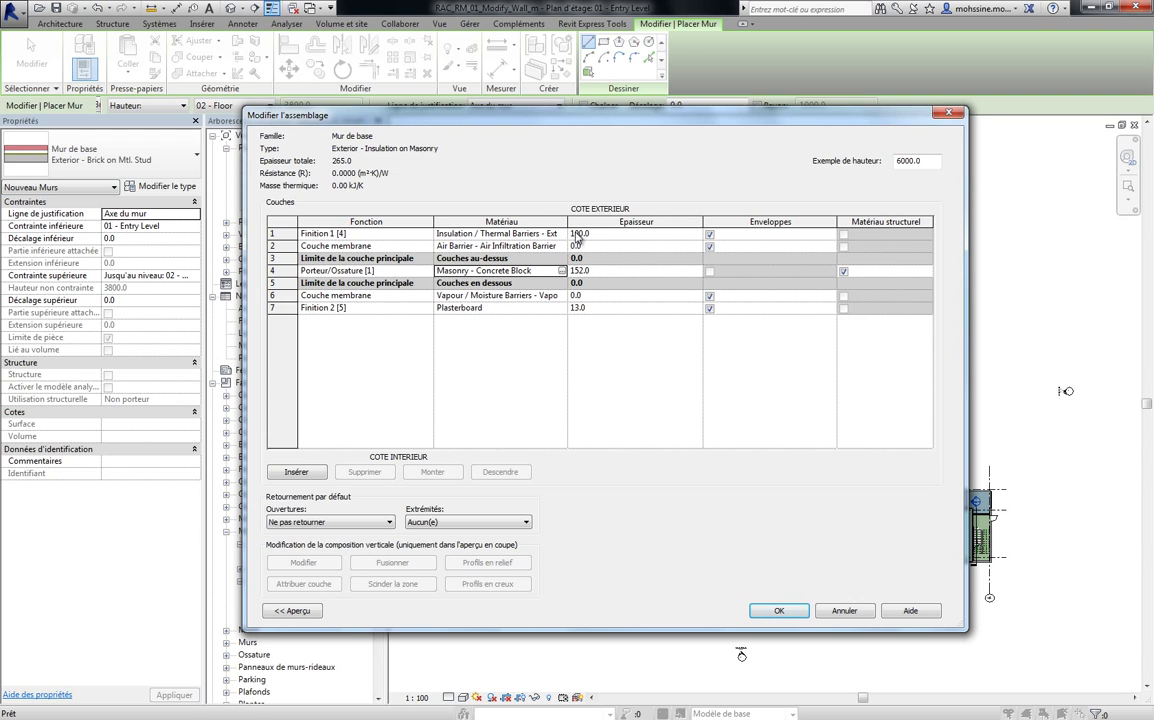
- Make the concrete block core layer 190 thick (total 303.0) and show the preview
left_click_drag(567, 222, 617, 222)
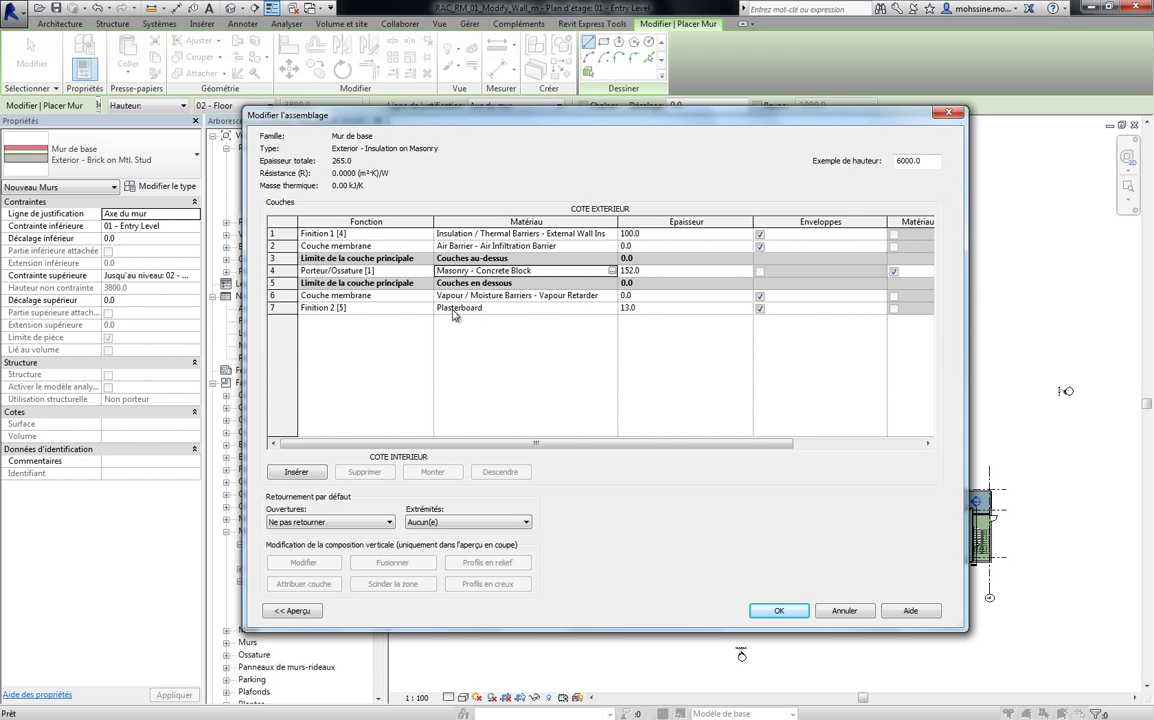
left_click(655, 272)
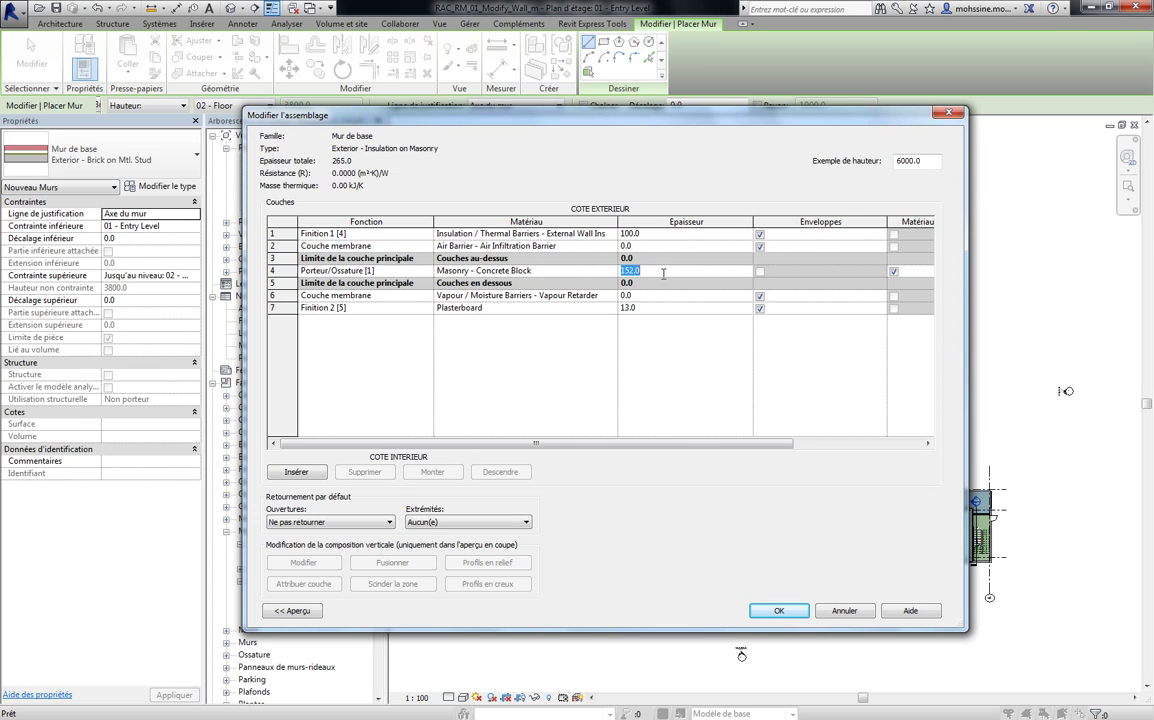
type("190")
key("Tab")
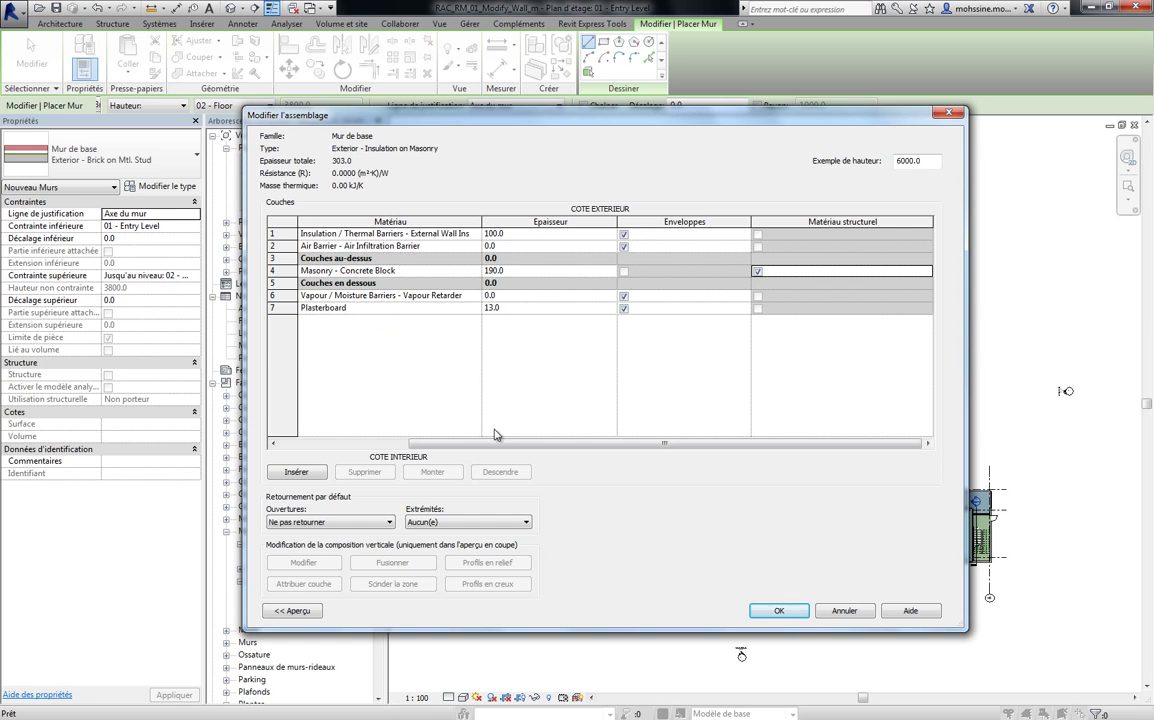
left_click_drag(474, 443, 357, 440)
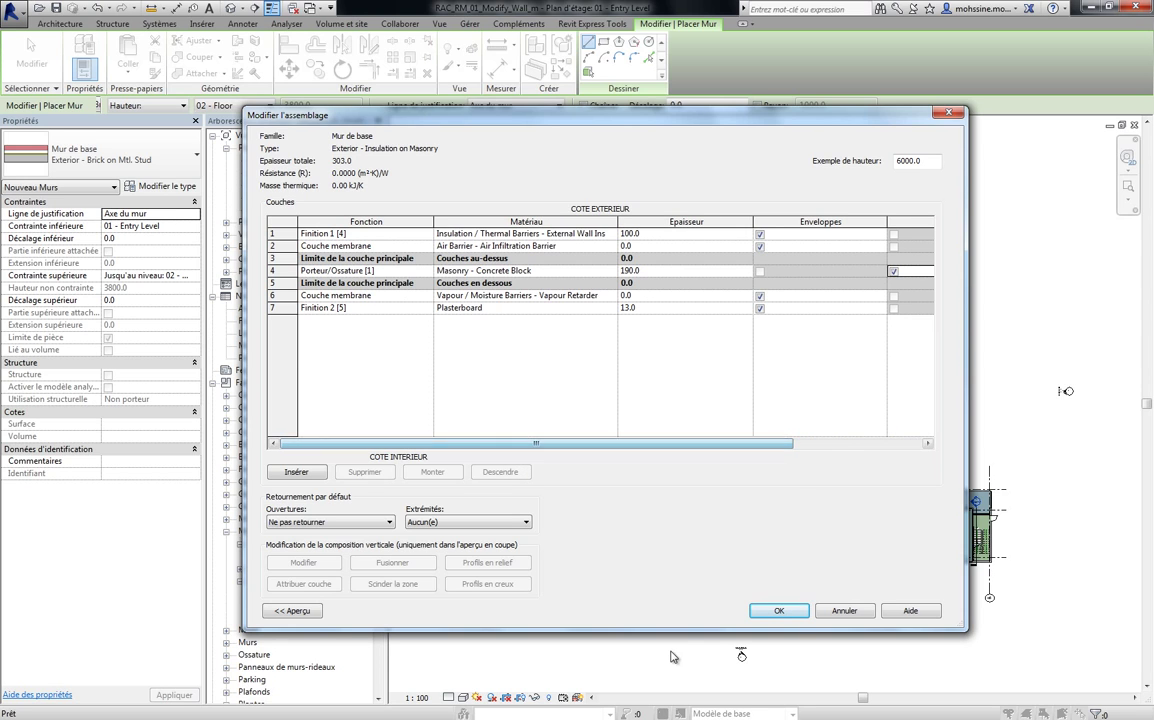
left_click(293, 611)
- Switch the assembly preview to a Section view and zoom into it
left_click_drag(513, 106, 465, 95)
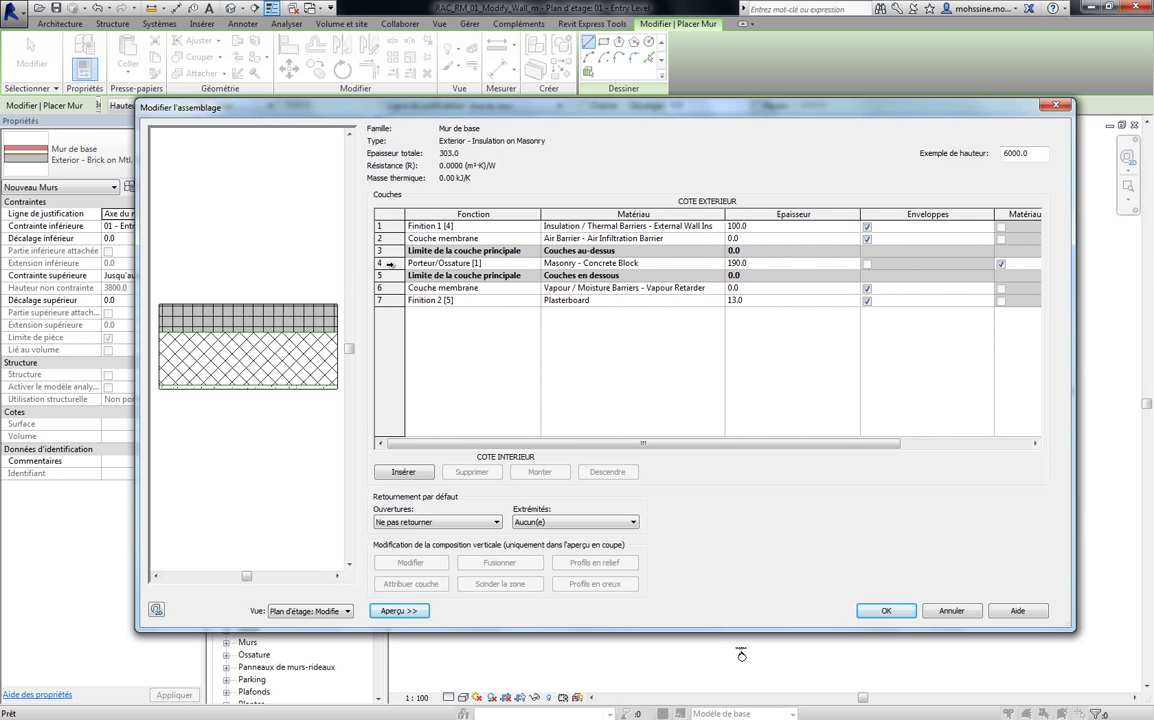
left_click(390, 264)
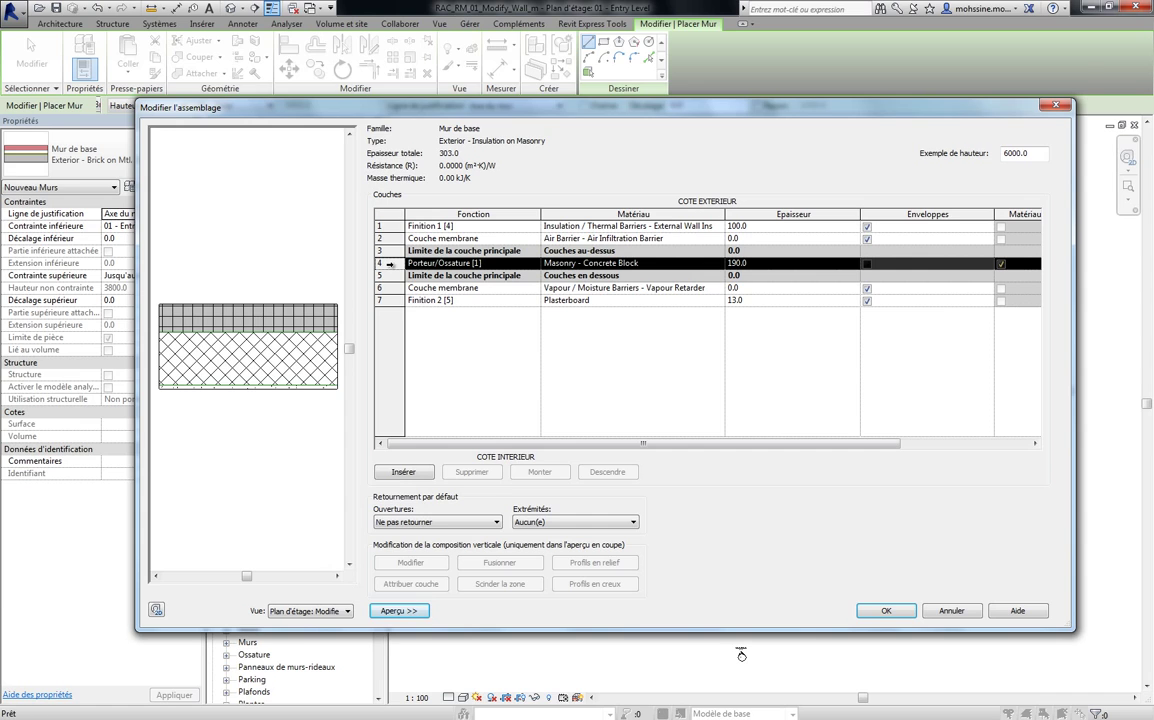
left_click(310, 611)
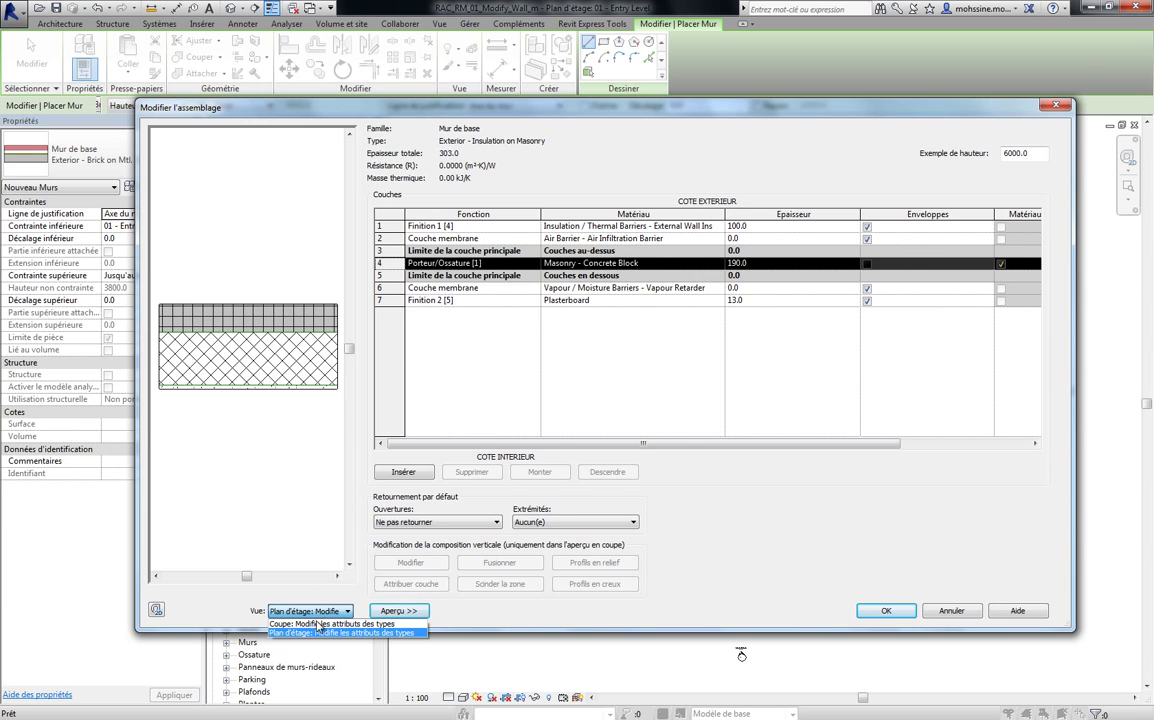
left_click(318, 624)
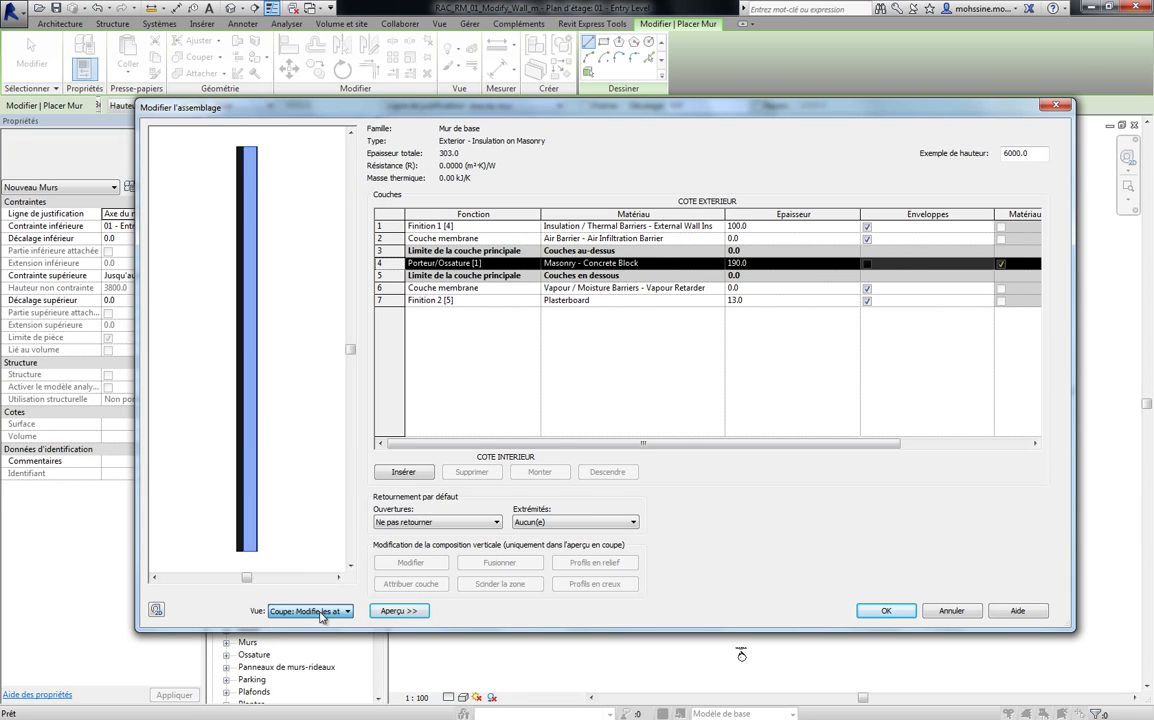
scroll(262, 380, "up", 2)
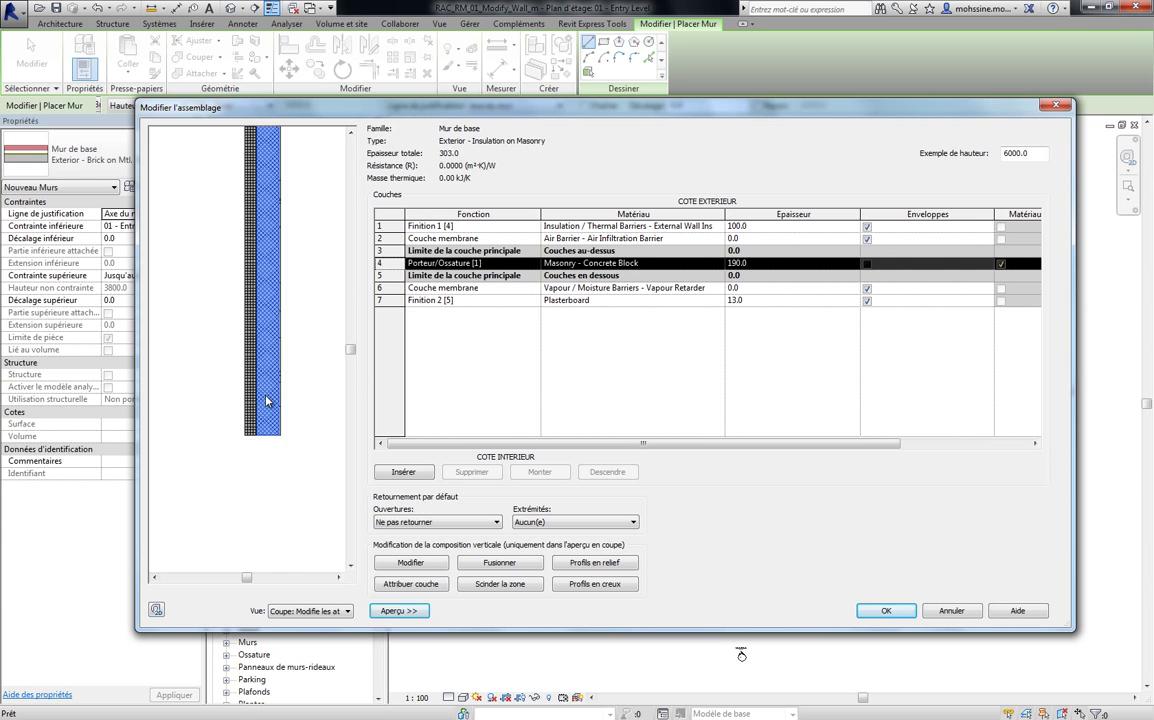
scroll(239, 355, "up", 2)
scroll(239, 355, "up", 1)
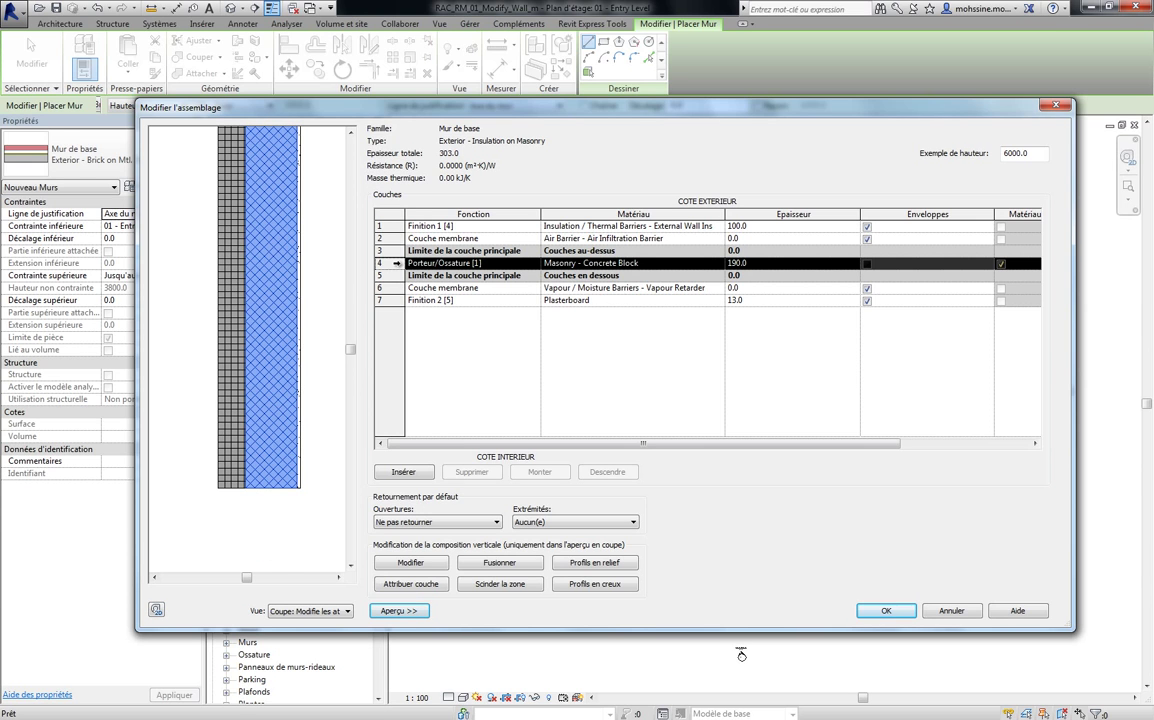
- Highlight the plasterboard, insulation, air barrier, concrete block and vapour retarder layers in the section
left_click(395, 300)
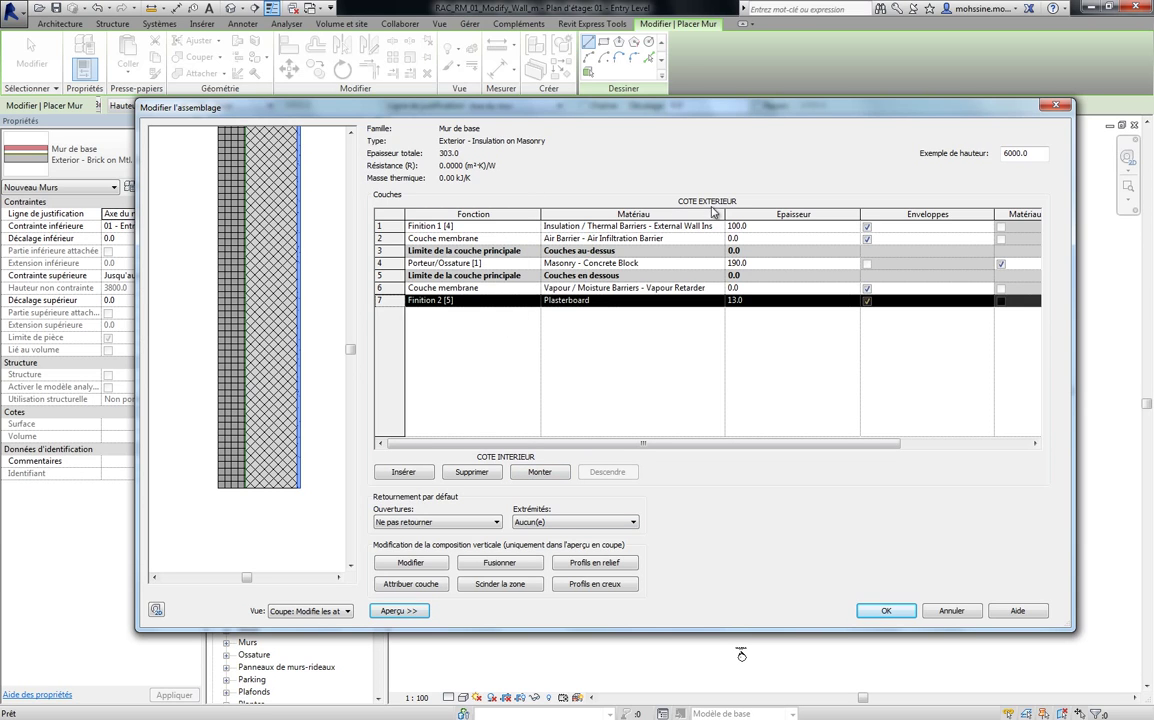
left_click(397, 229)
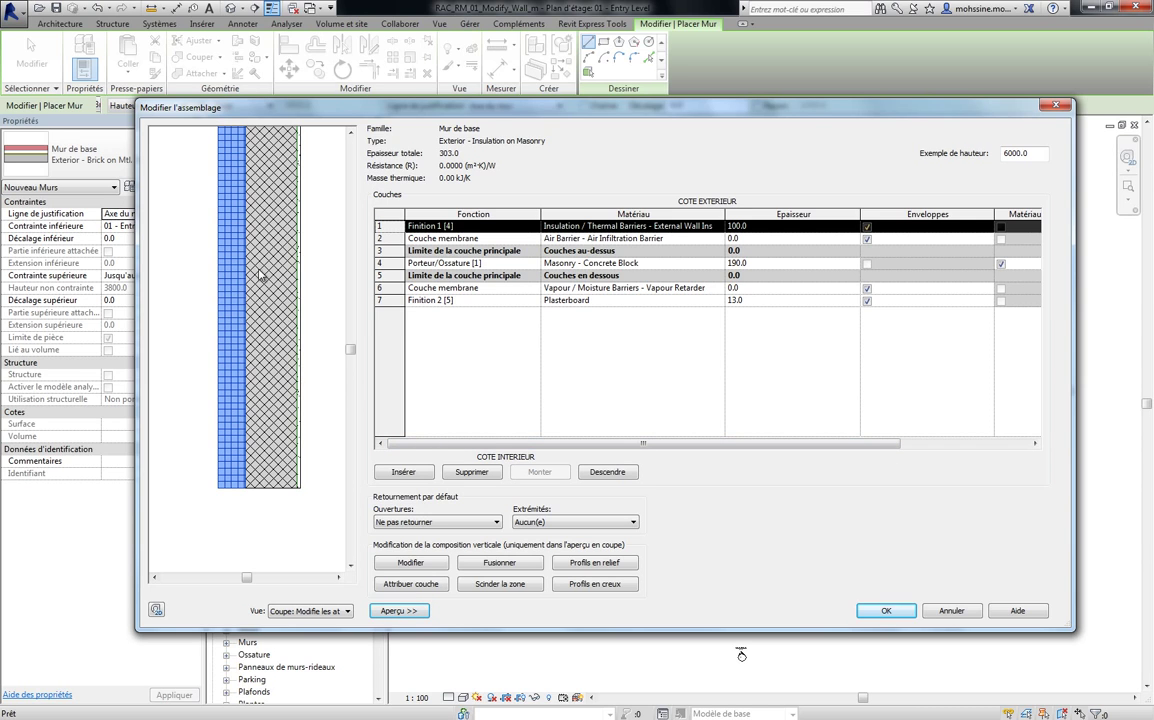
left_click(385, 239)
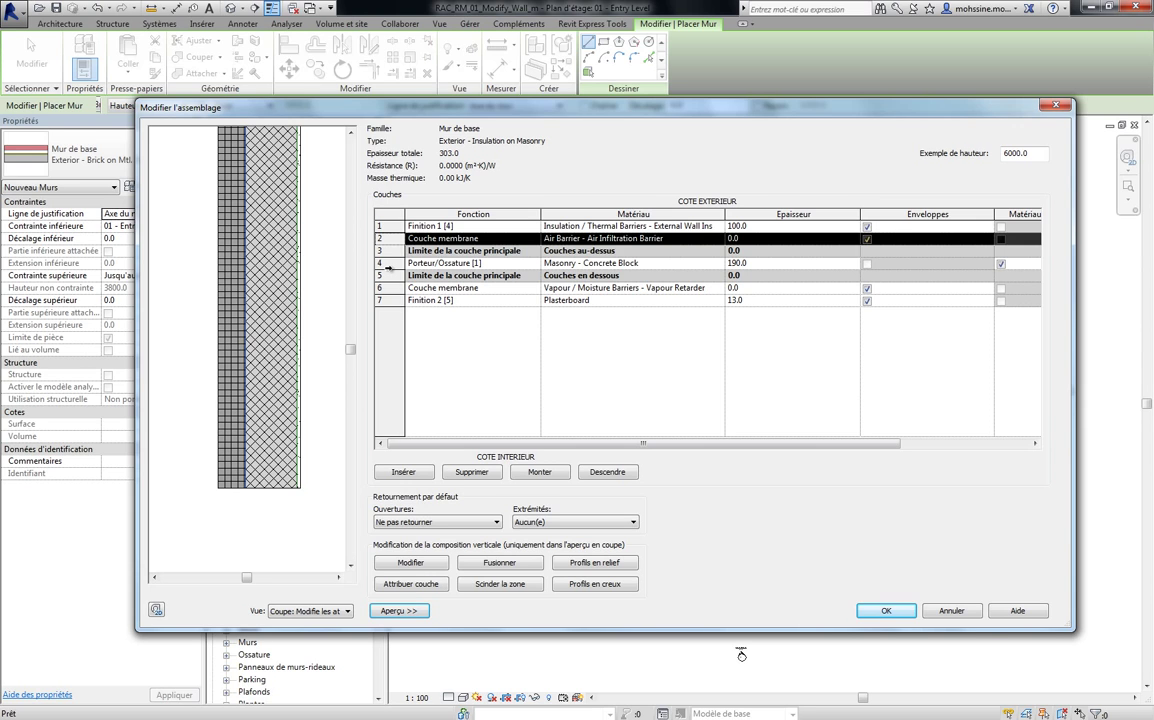
left_click(387, 266)
left_click(385, 288)
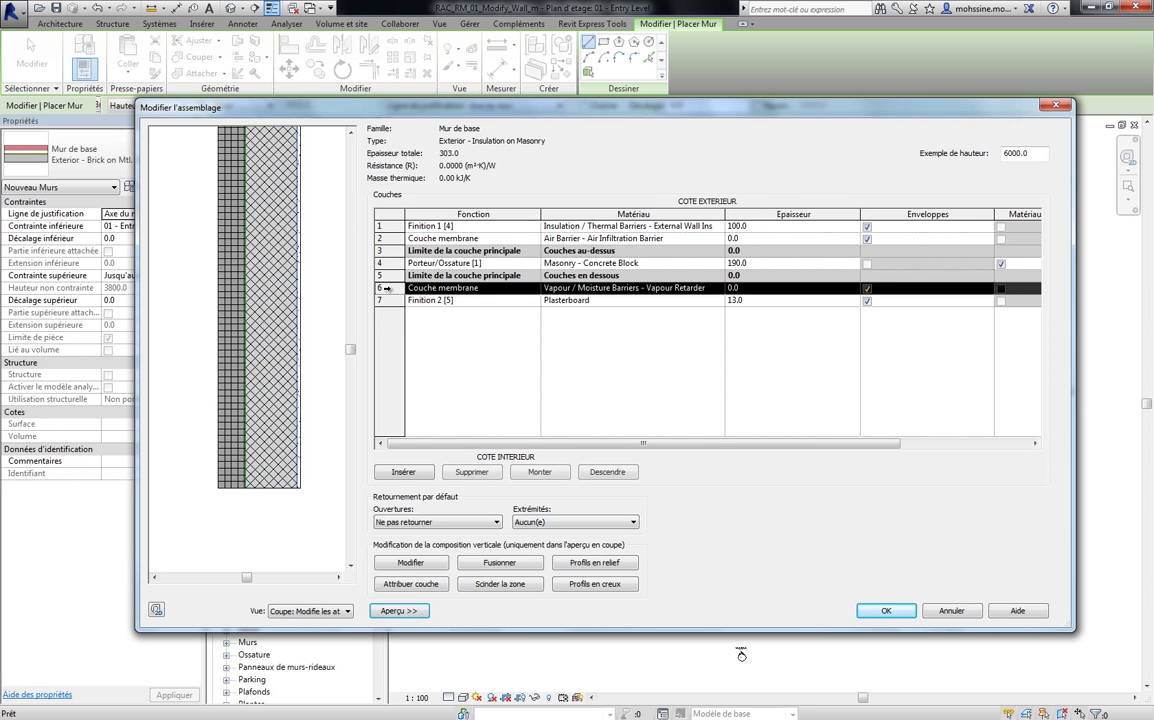
left_click(385, 300)
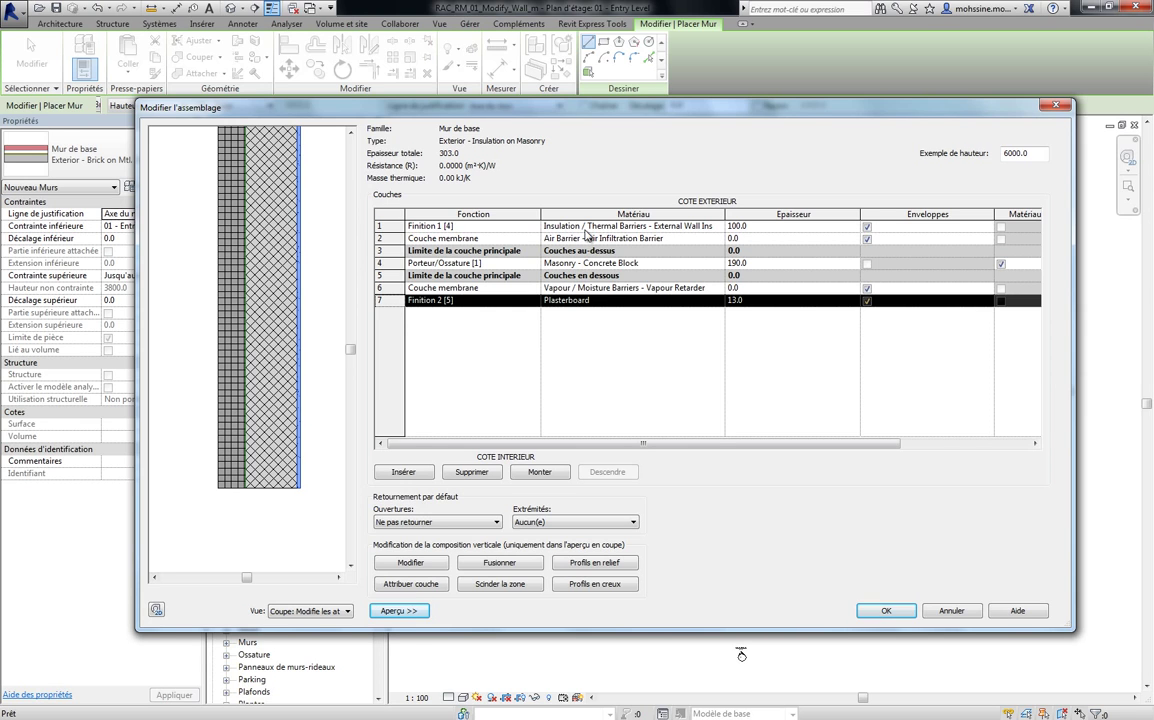
left_click(720, 230)
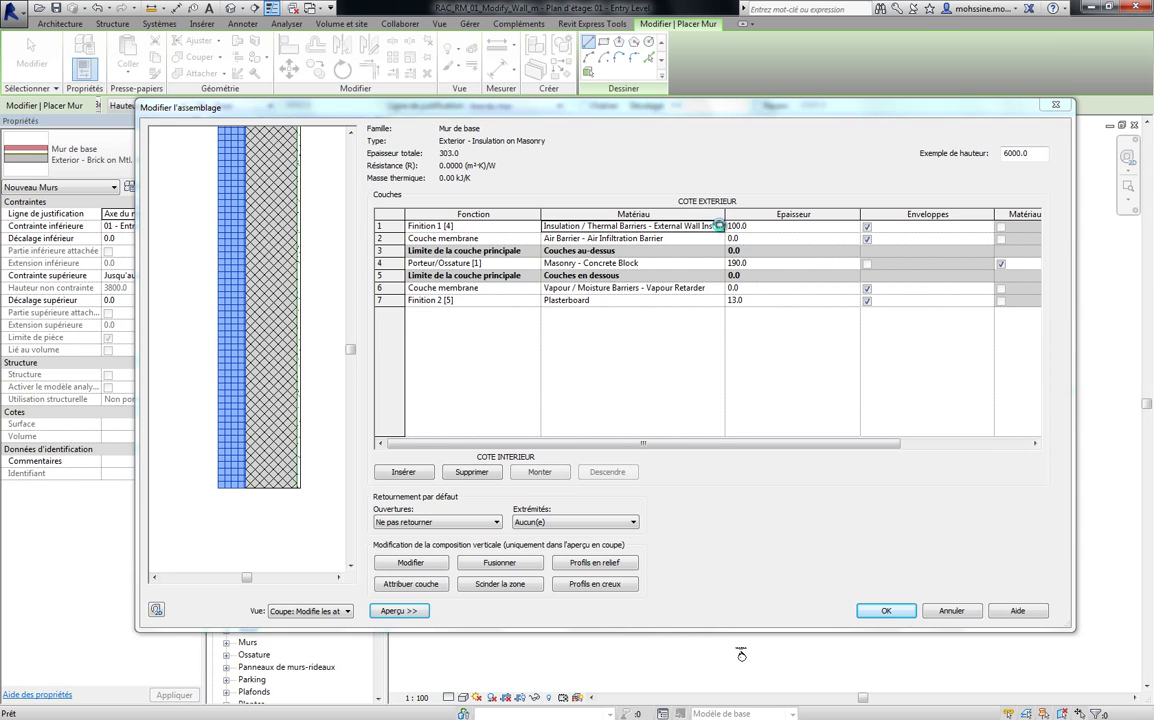
- Set the External Wall Insulation material's surface pattern to Sand and enable Use Render Appearance
left_click(716, 226)
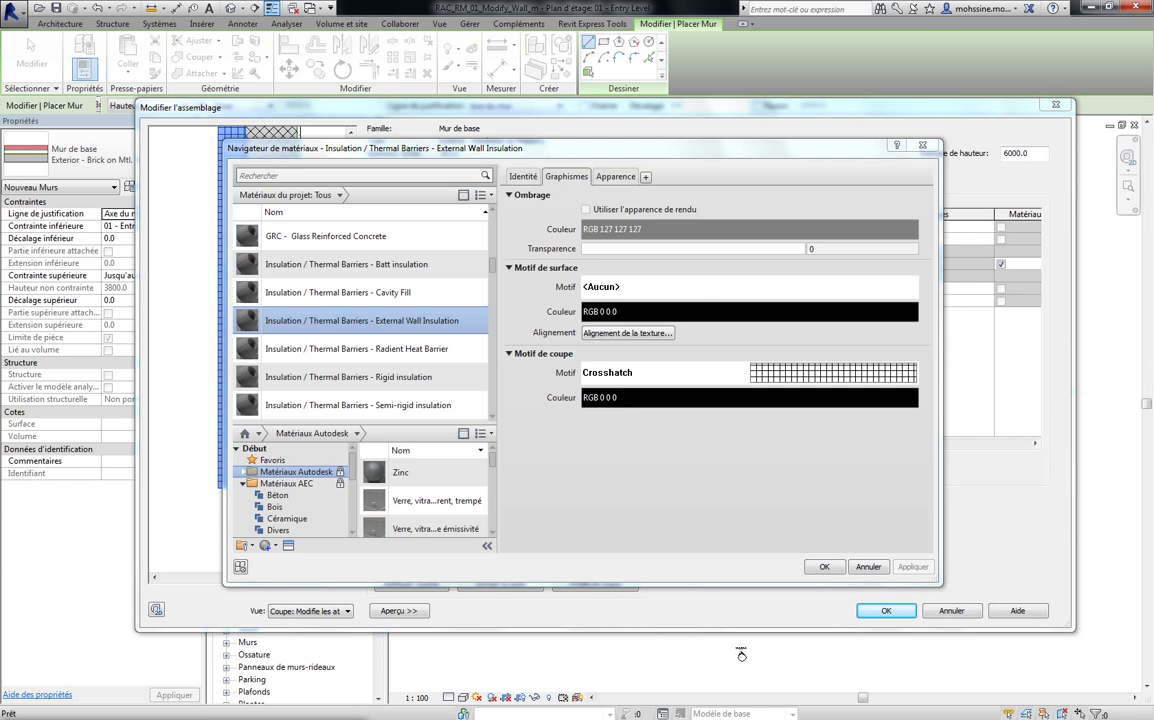
left_click_drag(730, 400, 625, 218)
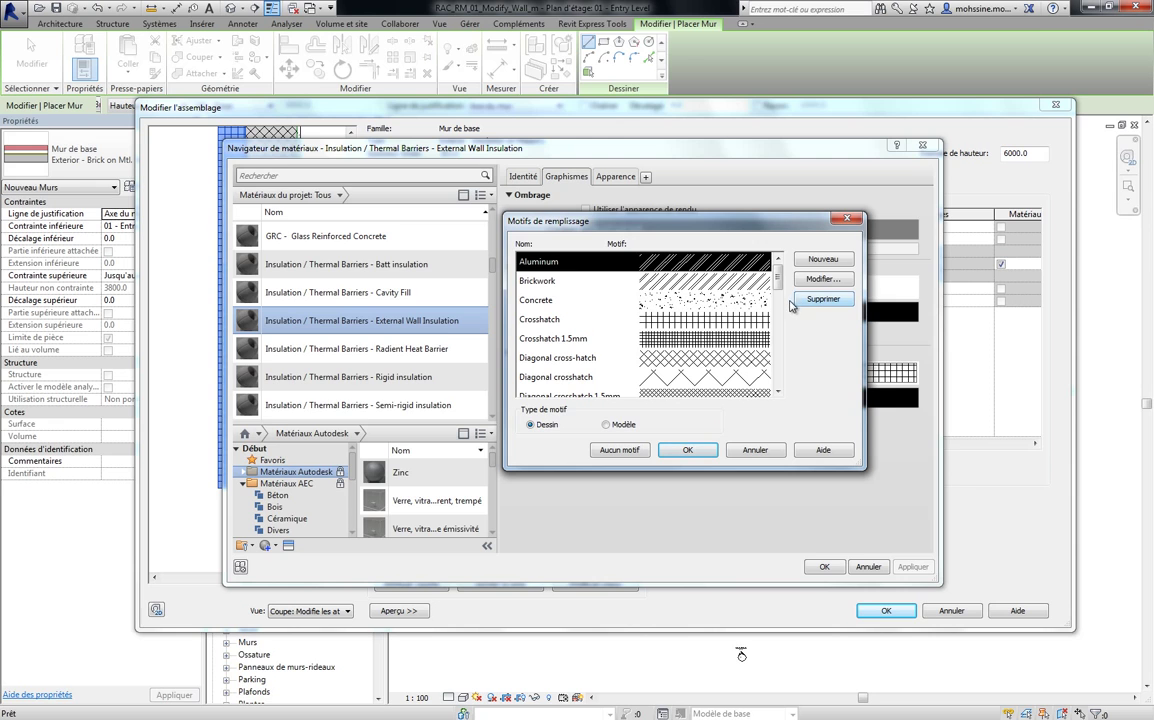
mouse_move(779, 287)
left_mouse_down()
mouse_move(782, 365)
mouse_move(781, 352)
left_mouse_up()
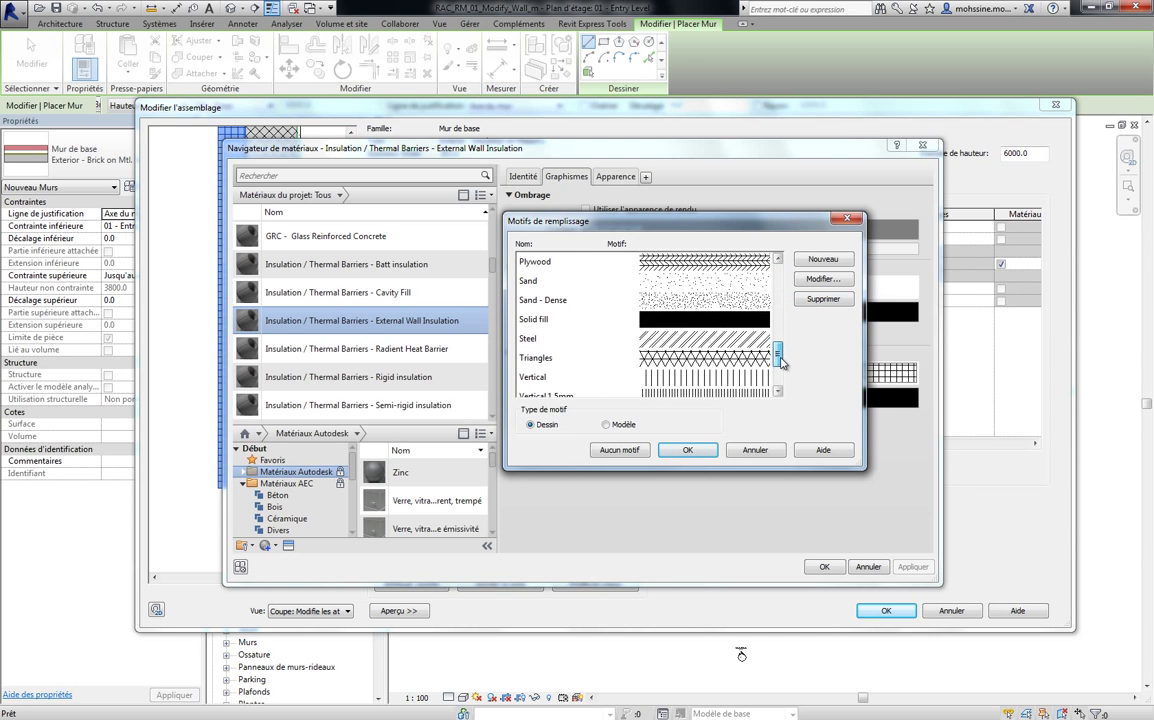
left_click(540, 283)
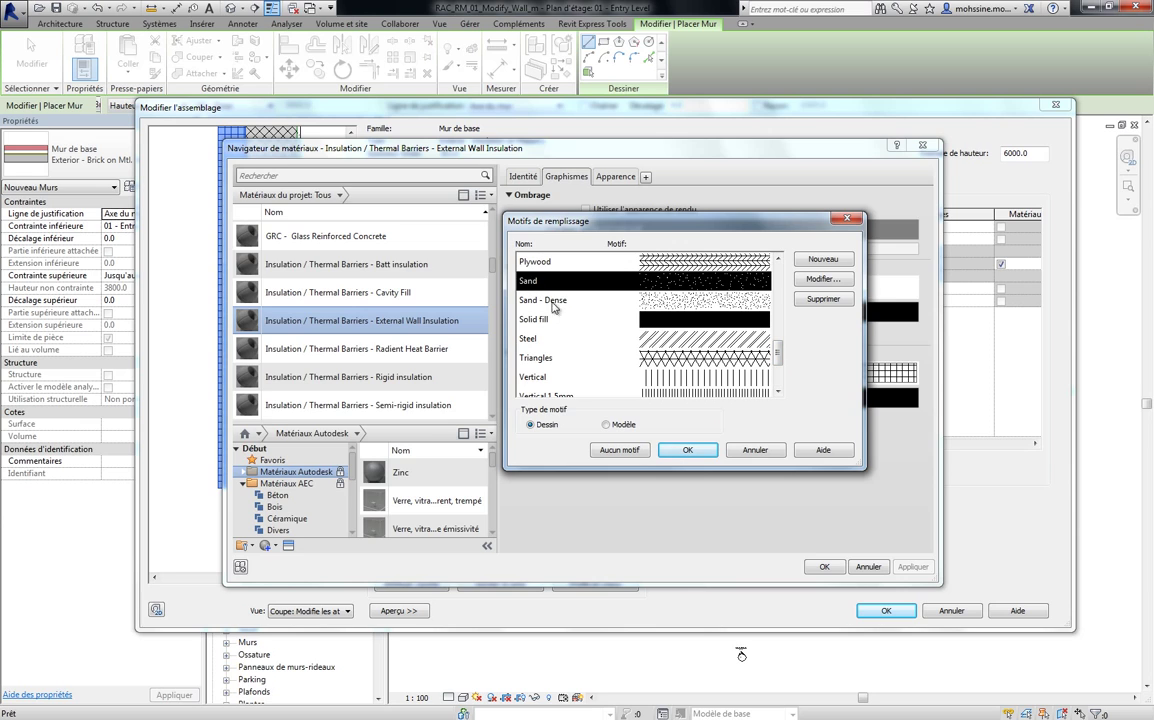
left_click(687, 450)
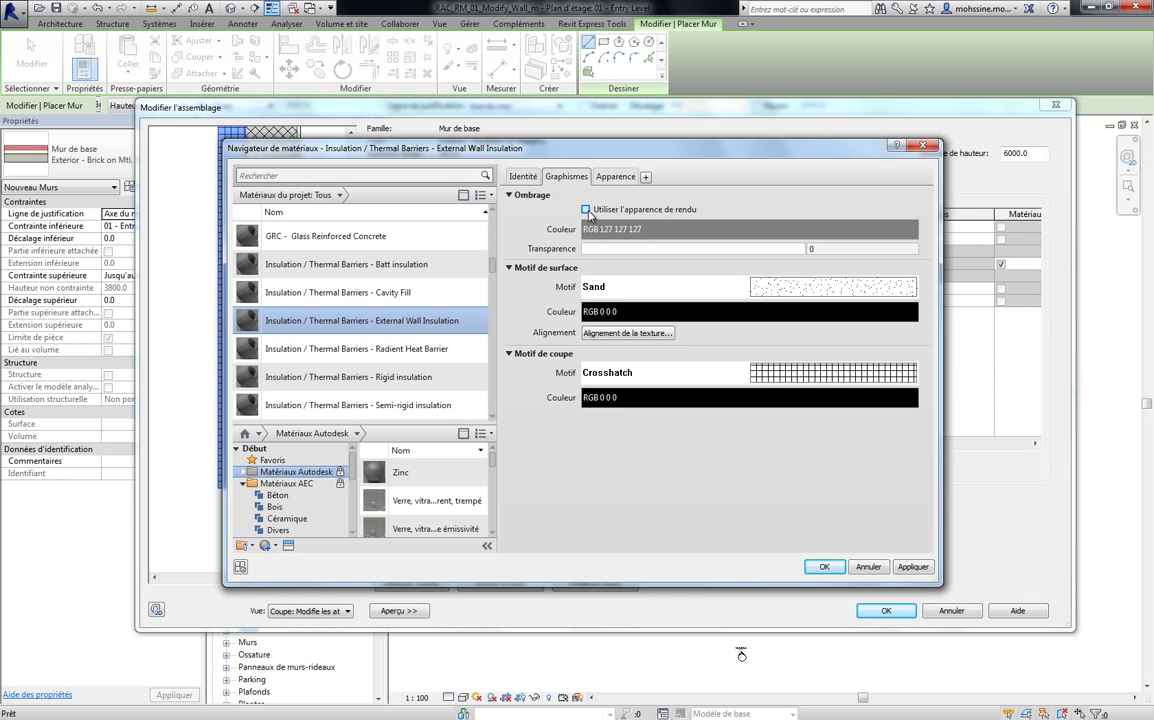
left_click(586, 210)
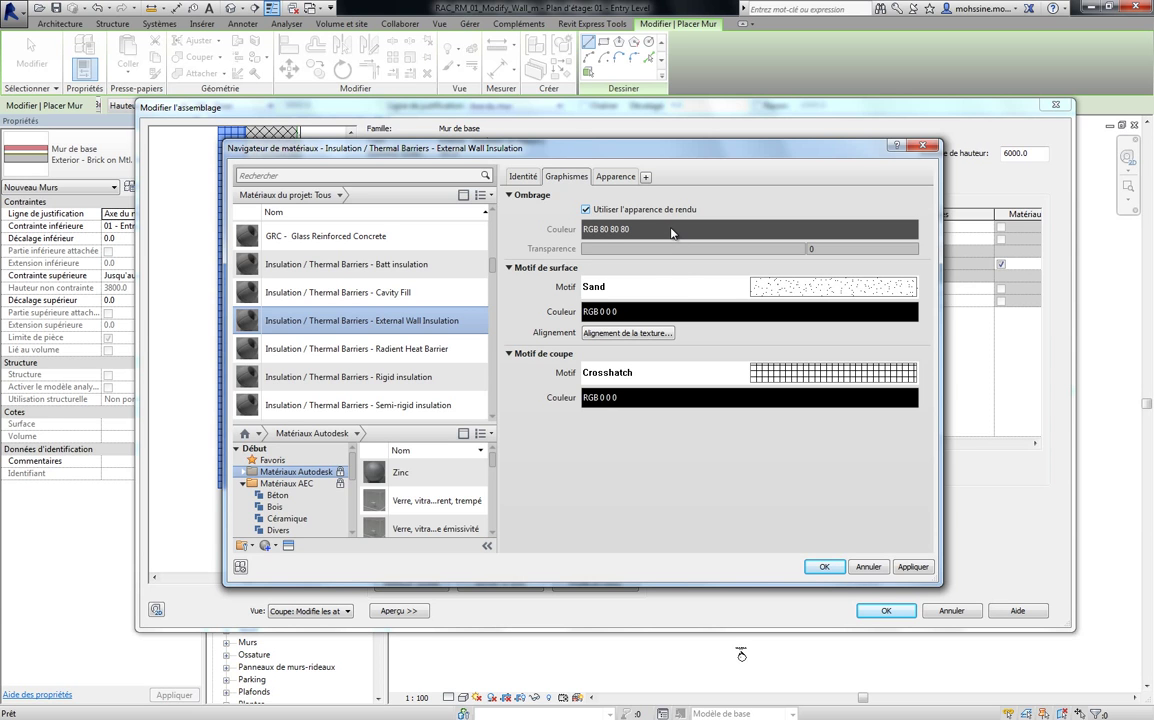
left_click(822, 567)
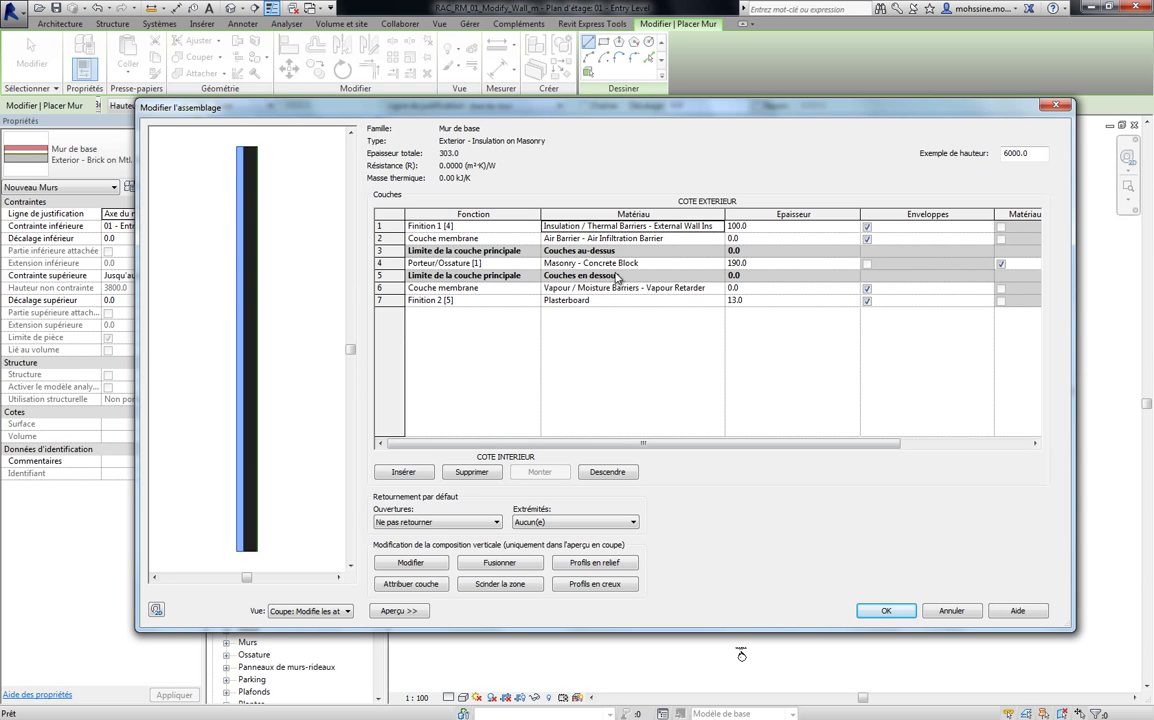
- Turn on Use Render Appearance for Masonry - Concrete Block, then close the Material Browser and Edit Assembly
left_click(722, 266)
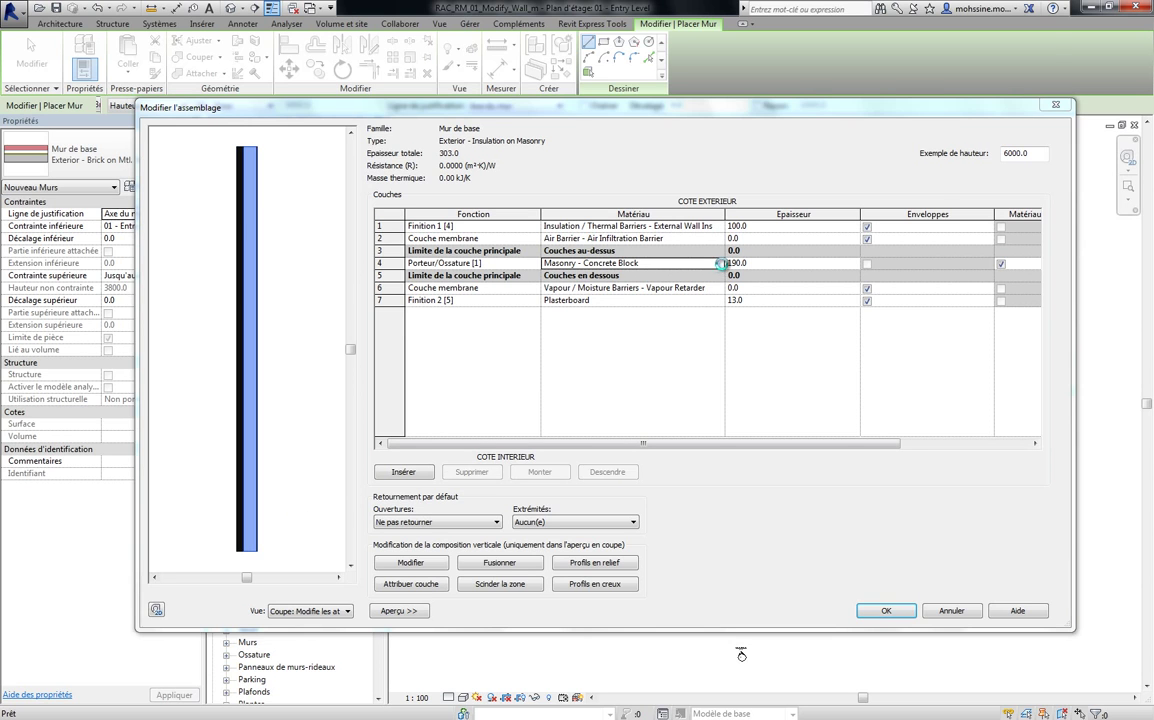
left_click(719, 263)
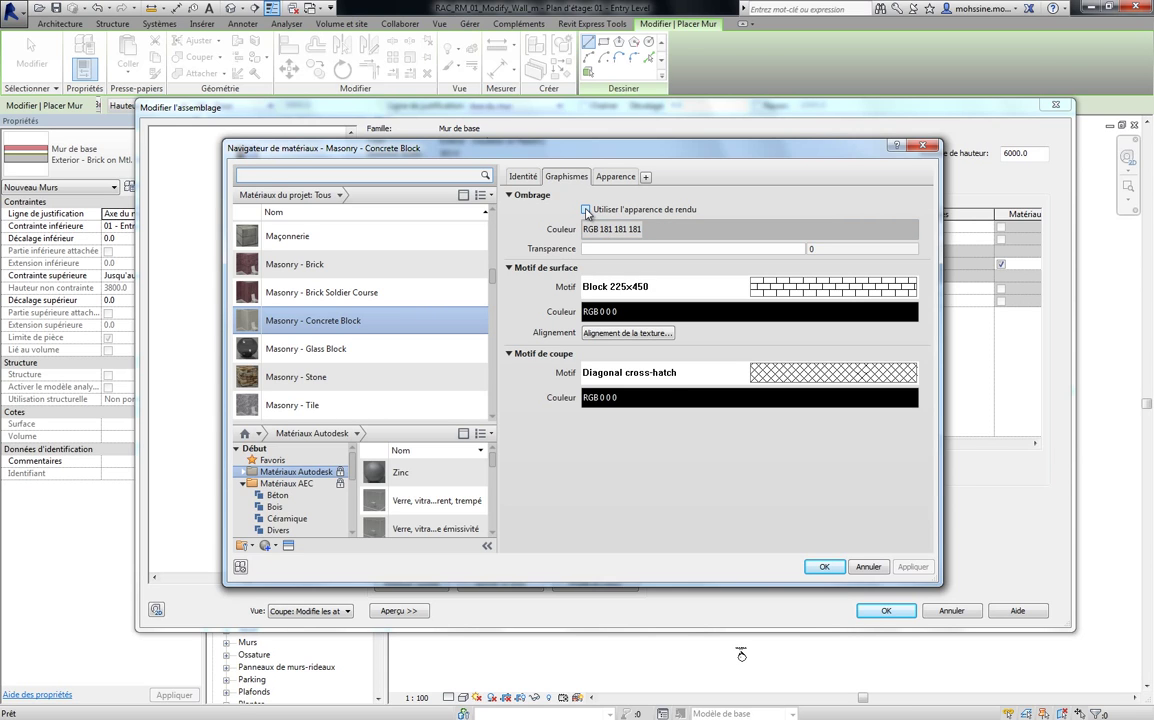
left_click(586, 210)
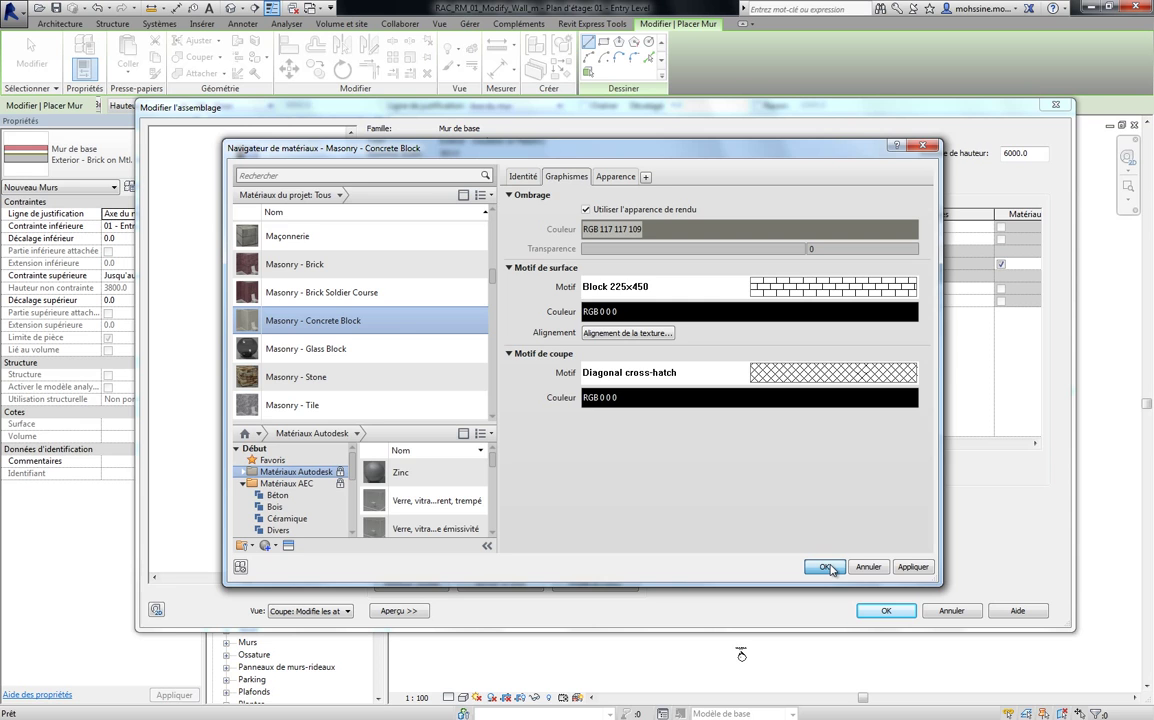
left_click(826, 567)
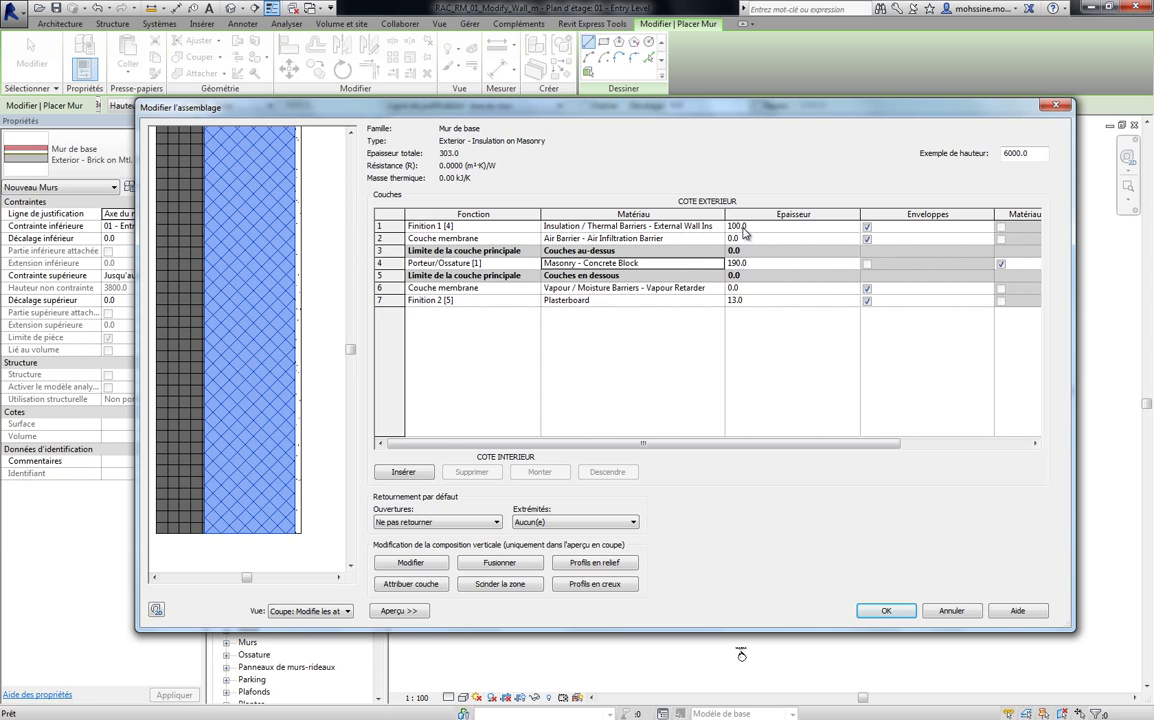
left_click(886, 613)
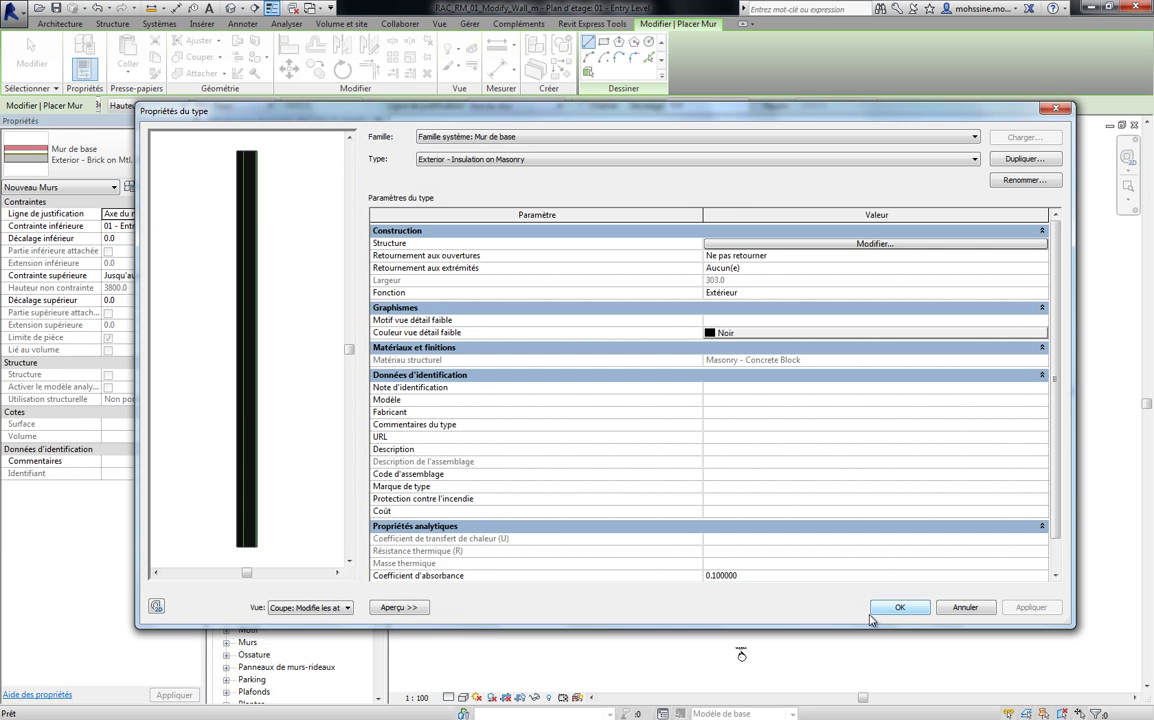
- Accept the wall type properties, exit wall placement, and zoom into the wing around grid lines 3–6
left_click(893, 608)
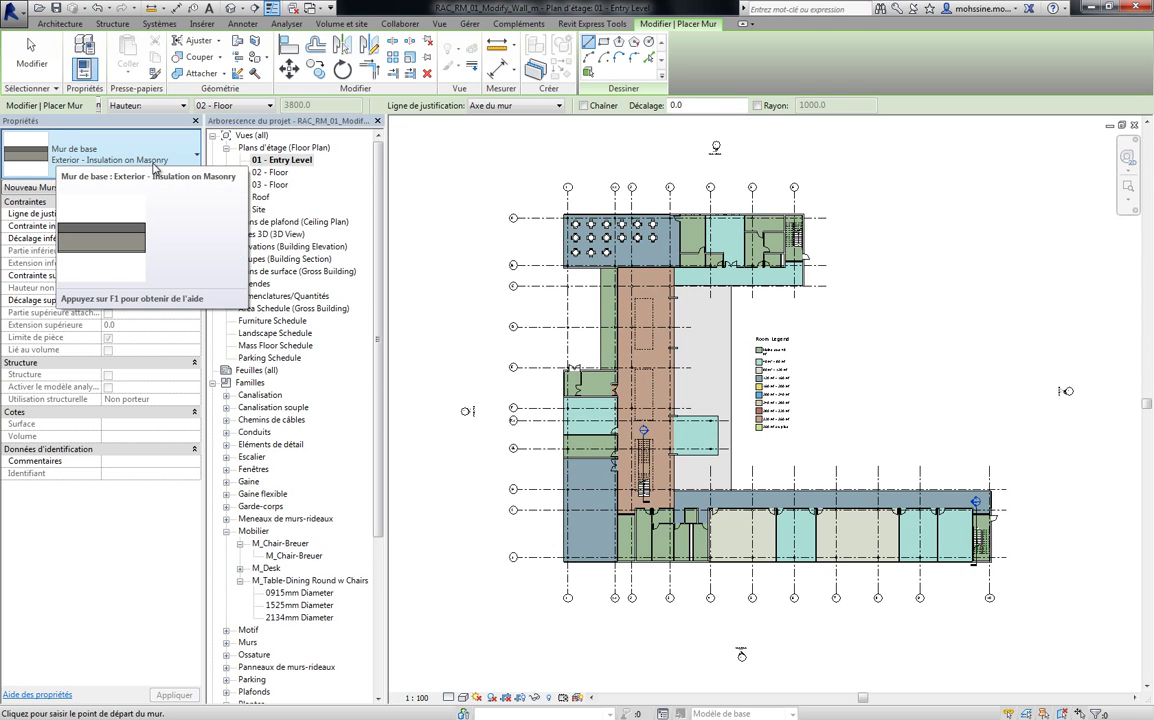
left_click(31, 52)
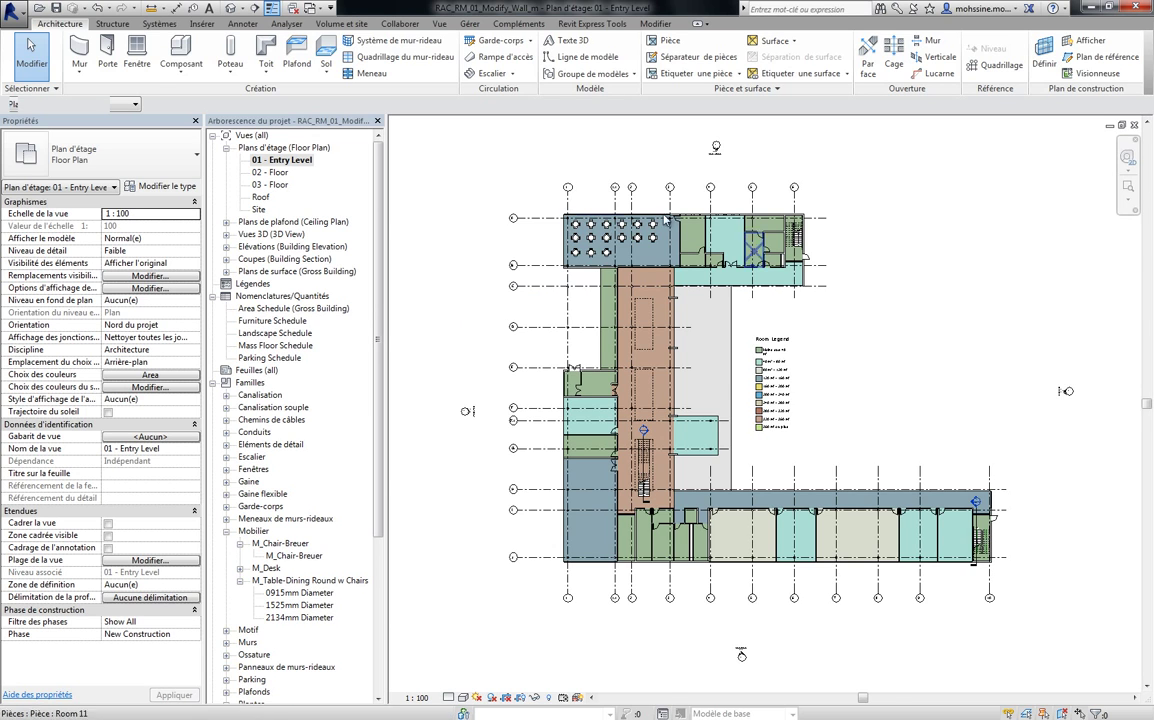
scroll(677, 236, "up", 3)
scroll(677, 236, "up", 2)
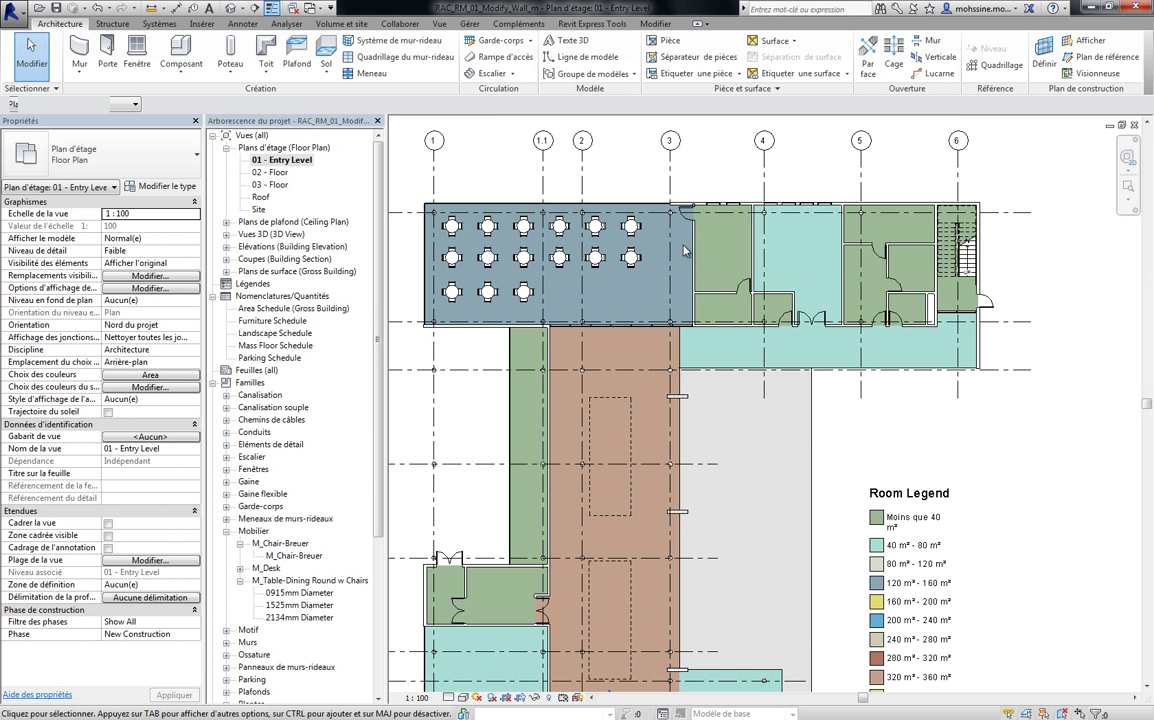
scroll(980, 176, "up", 4)
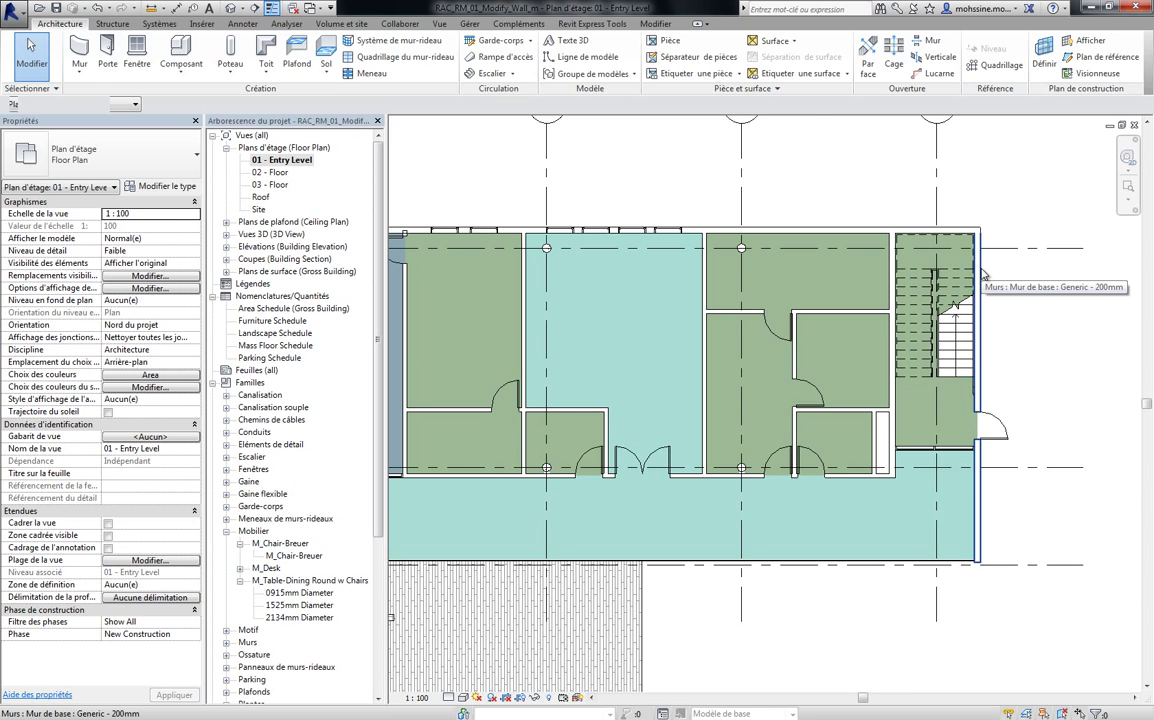
scroll(640, 267, "up", 3)
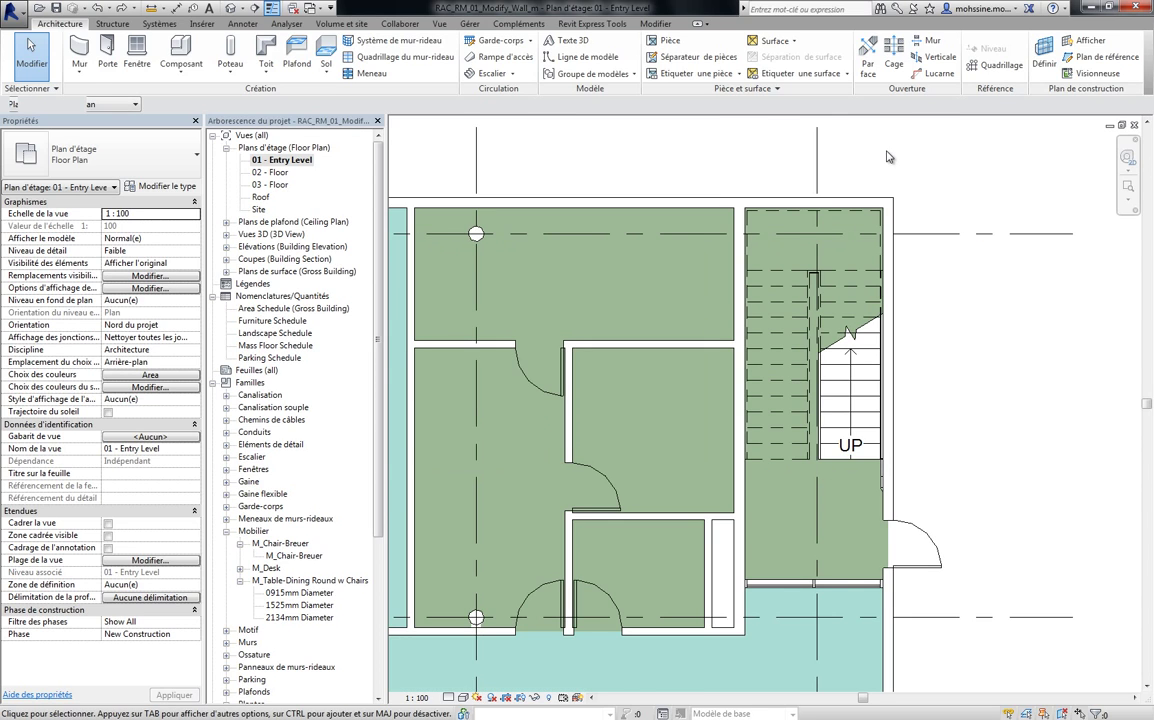
- Switch the wing's top and right walls to Exterior - Insulation on Masonry, deleting the failing mullions
left_click(843, 202)
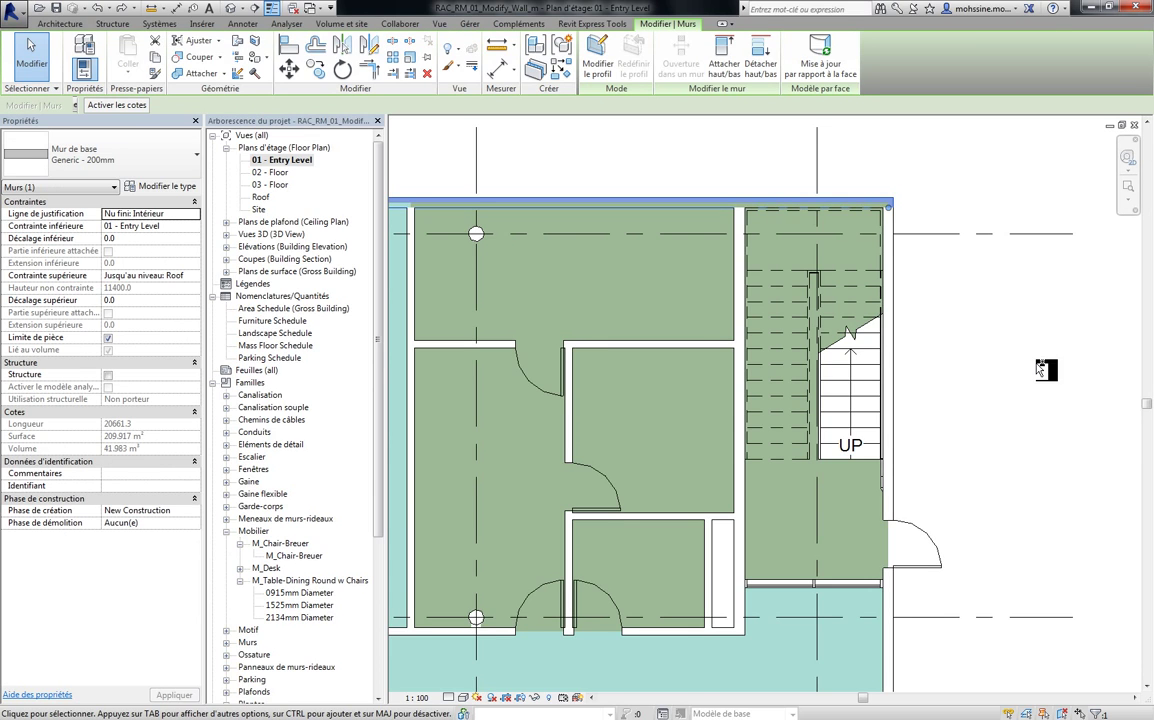
left_click(886, 330, "ctrl")
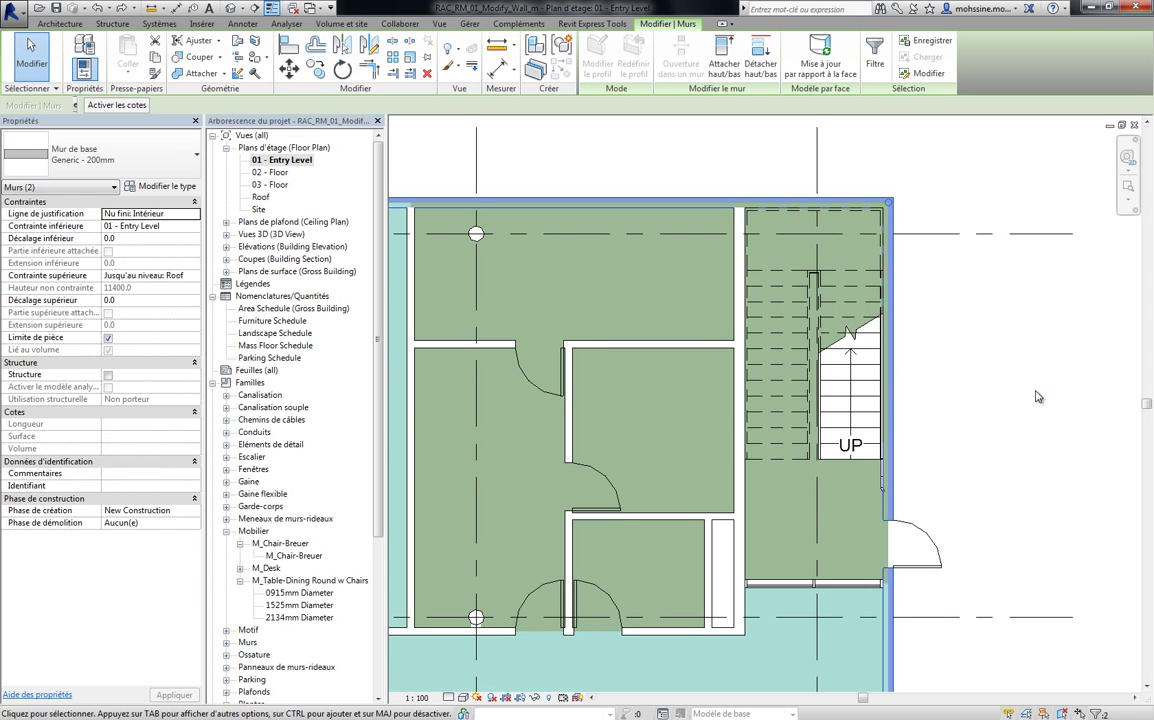
left_click(111, 163)
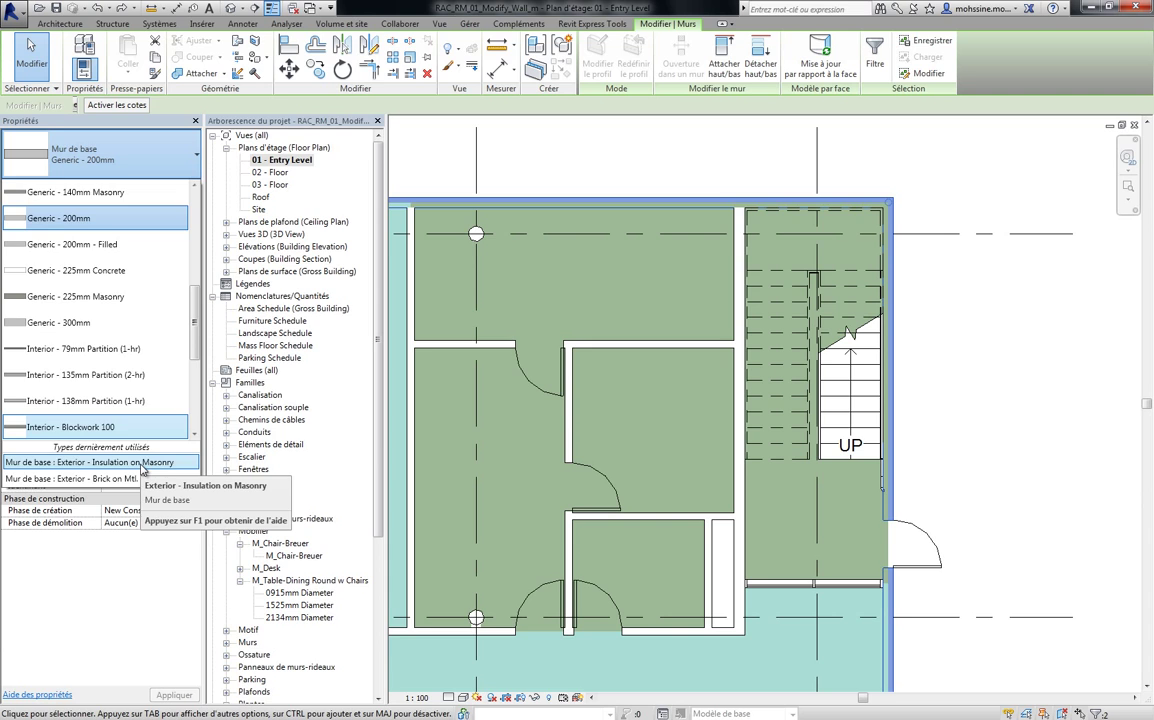
left_click(143, 463)
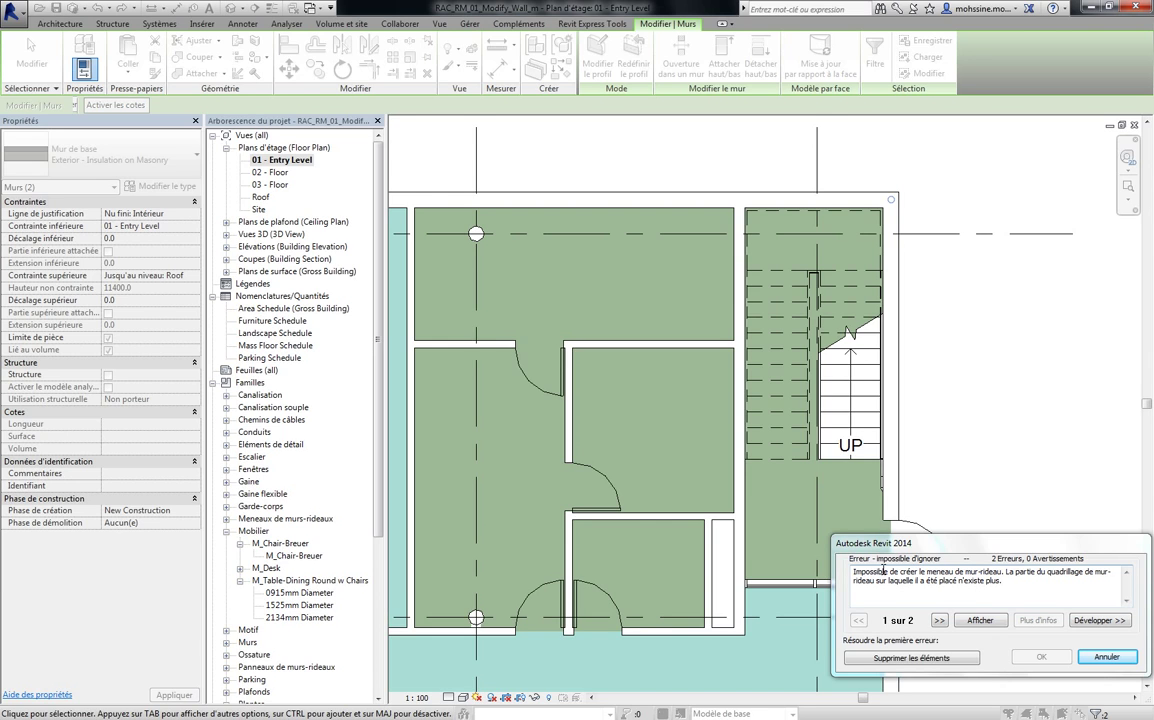
left_click(910, 658)
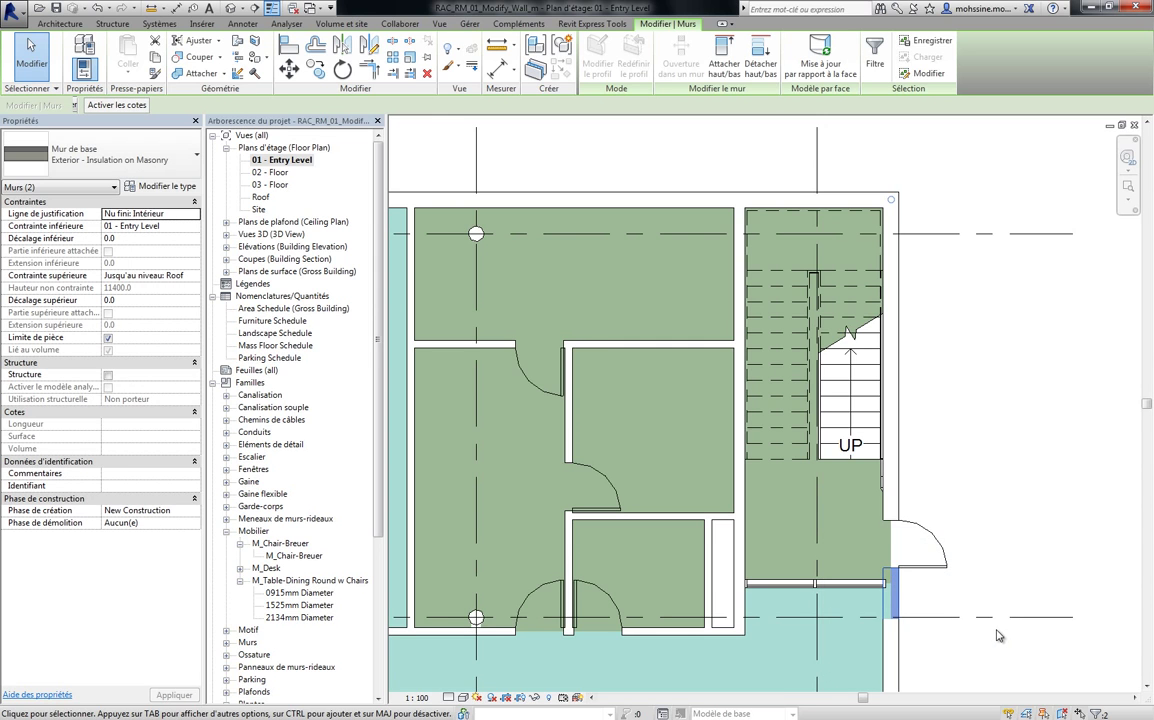
key("Escape")
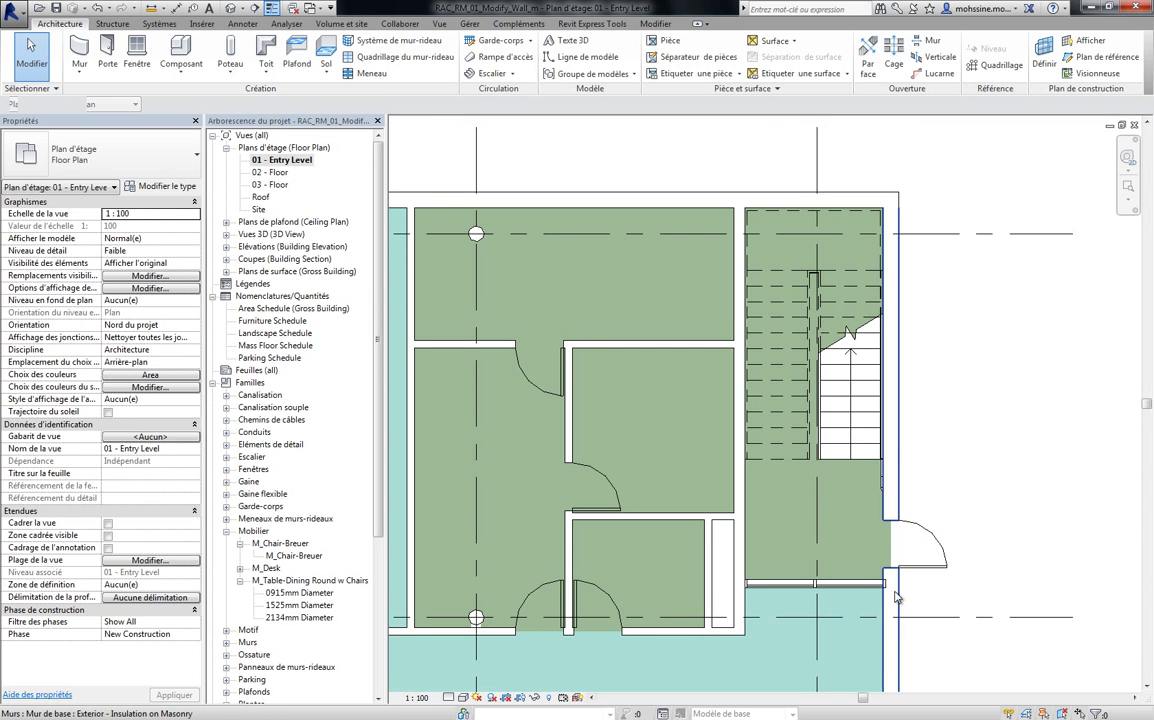
- Set the 01 - Entry Level plan's detail level to Moyen (Medium) to draw wall layers
scroll(893, 597, "up", 3)
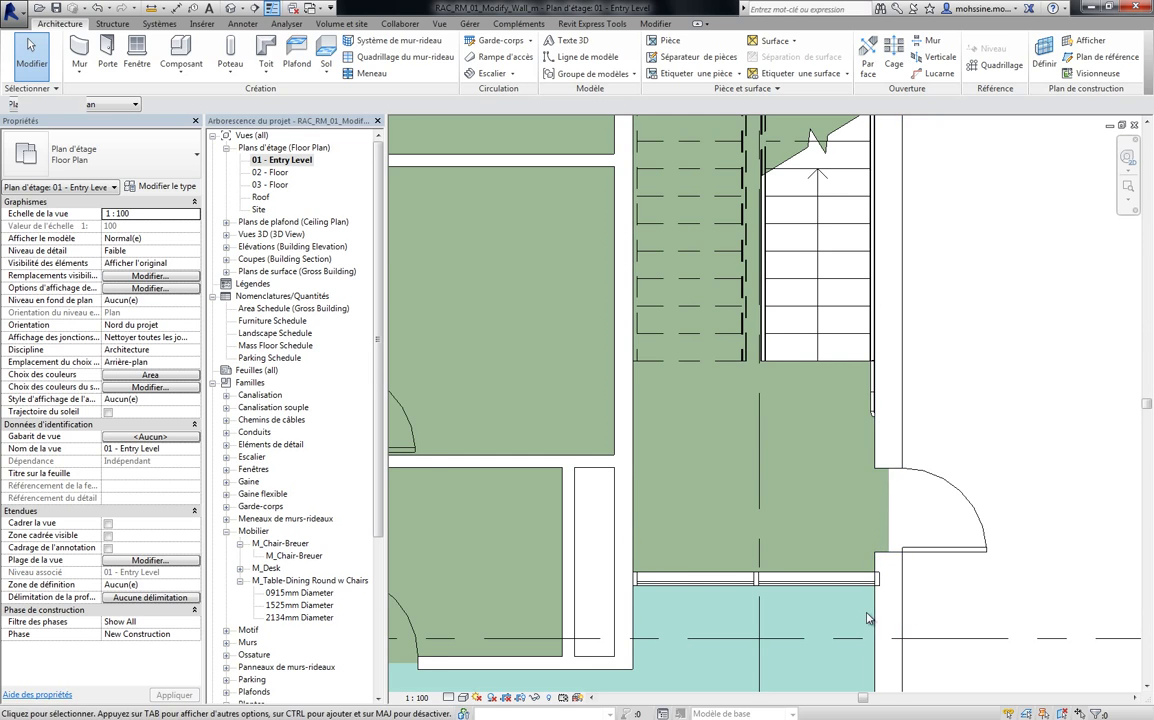
scroll(876, 611, "up", 2)
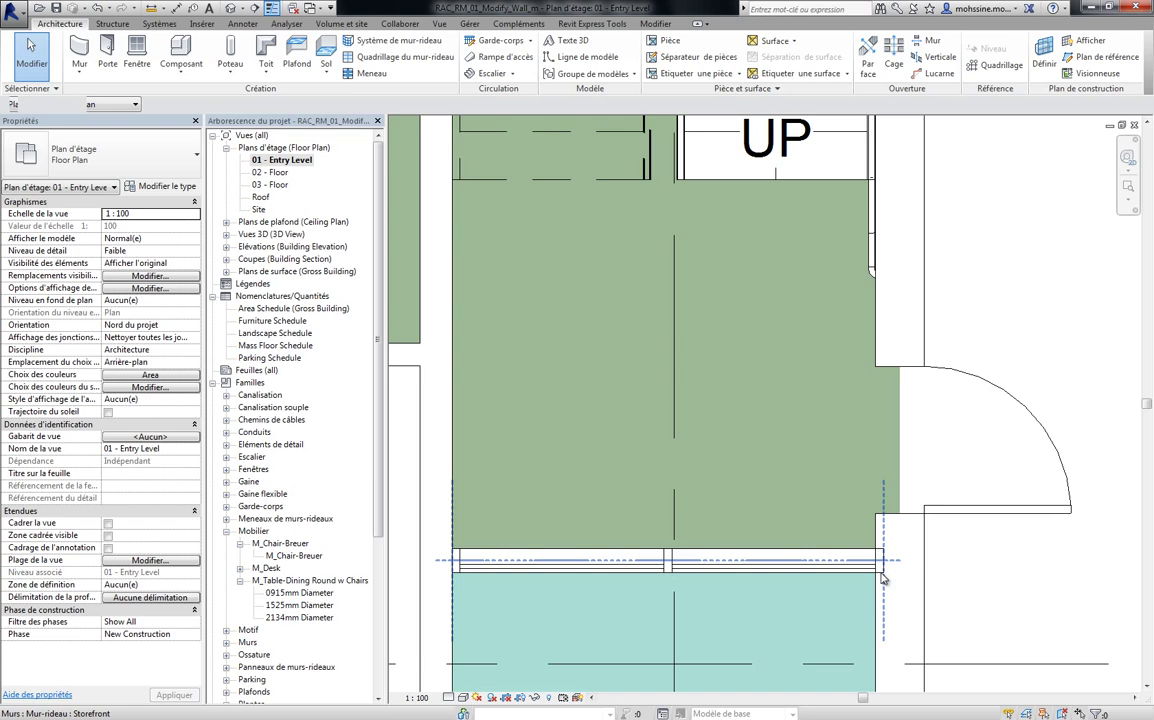
scroll(966, 572, "down", 3)
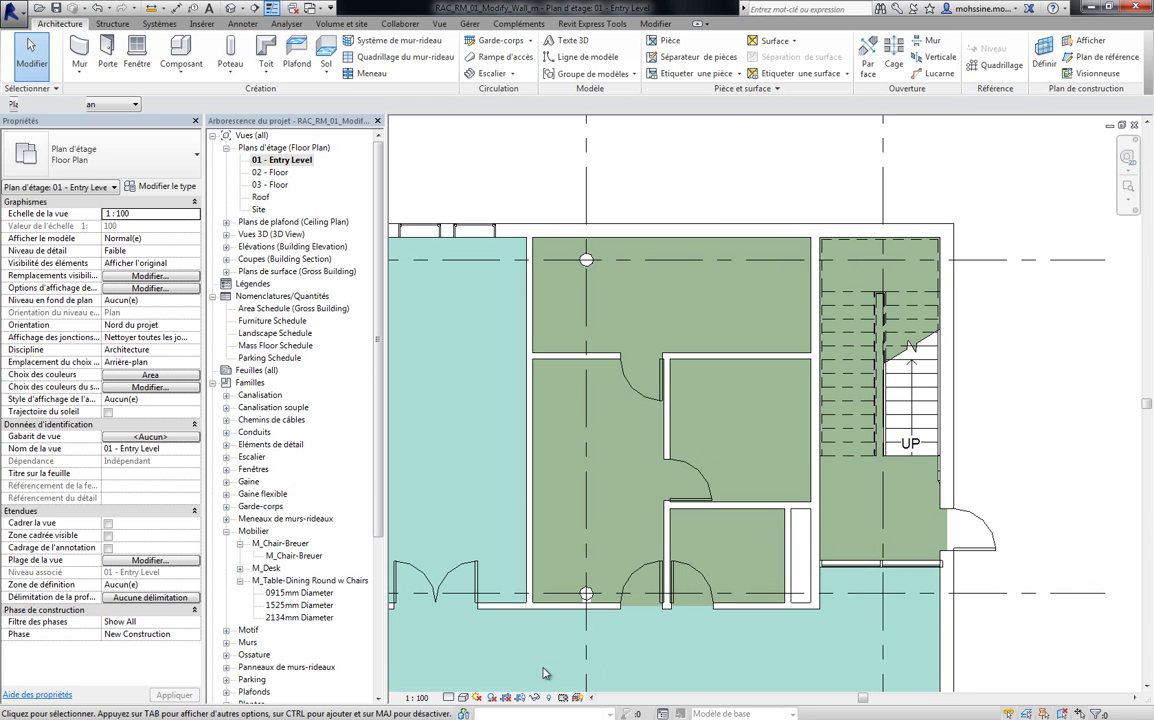
left_click(449, 698)
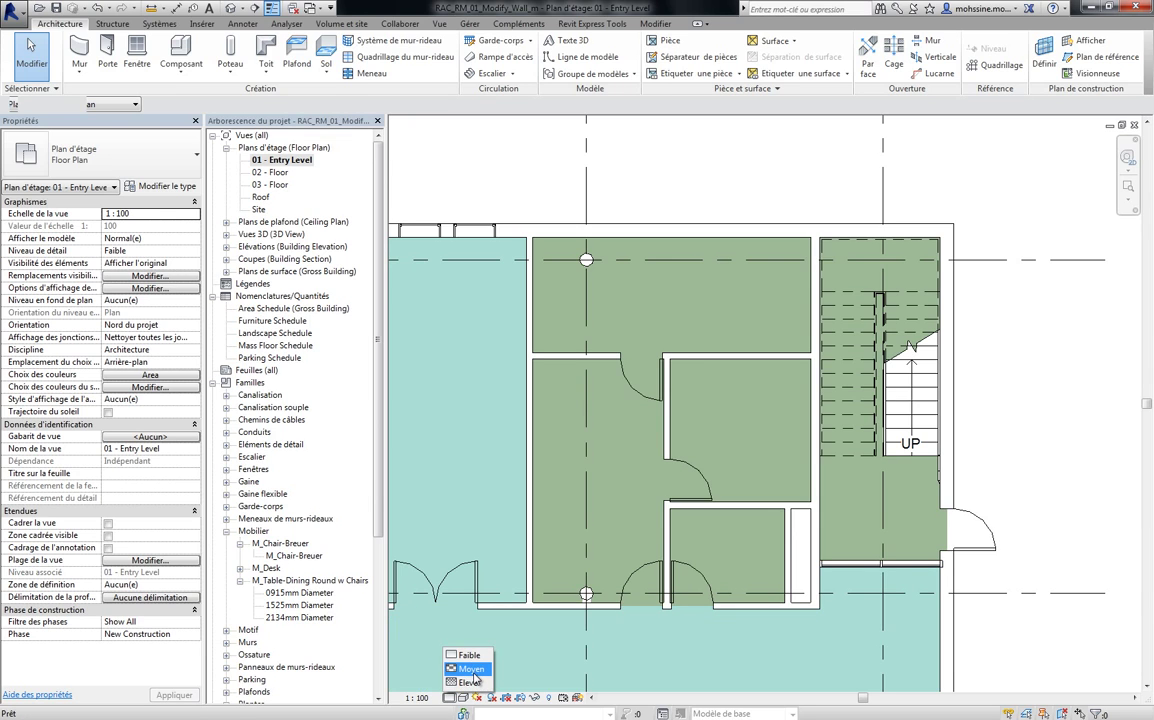
left_click(467, 682)
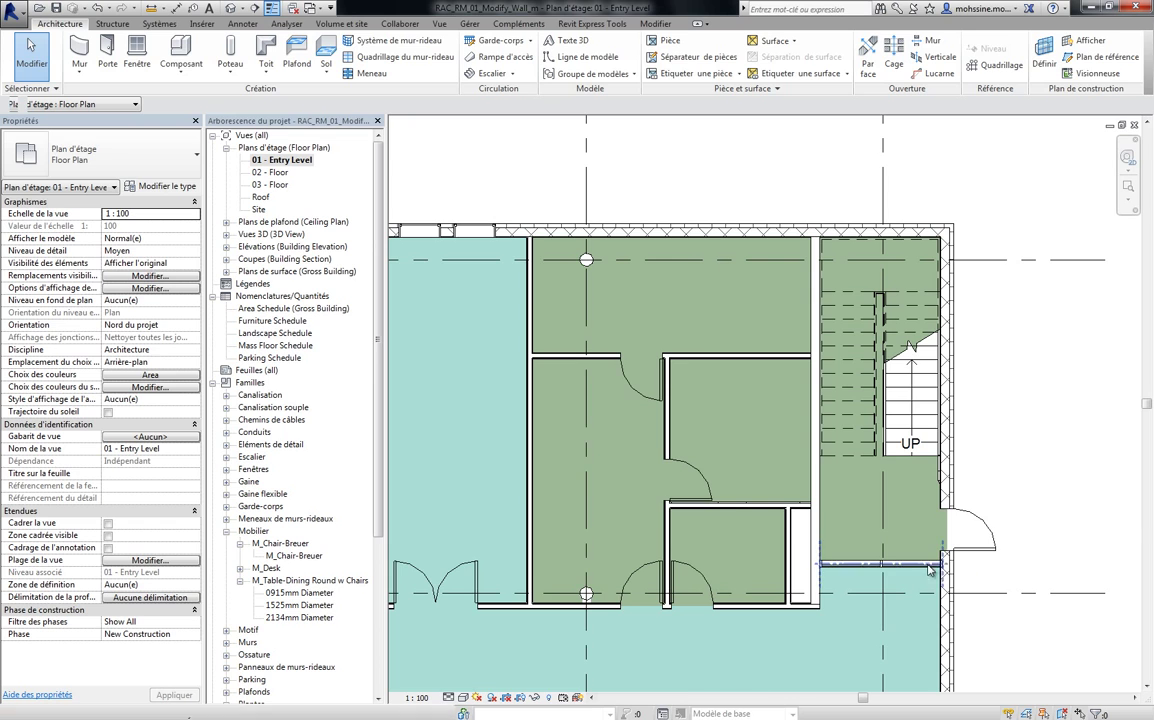
- Align the storefront curtain wall end to the masonry wall face, deleting the mullions that fail
scroll(970, 580, "up", 2)
scroll(960, 440, "up", 2)
scroll(960, 440, "up", 1)
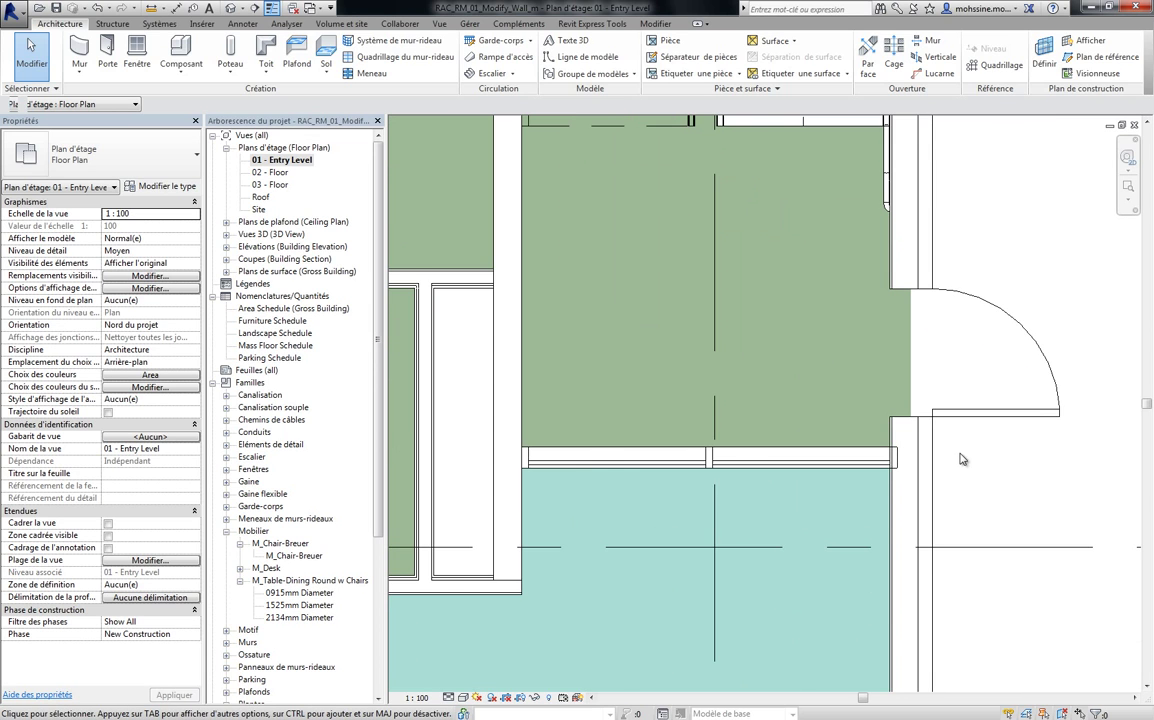
scroll(968, 450, "up", 1)
scroll(977, 460, "up", 1)
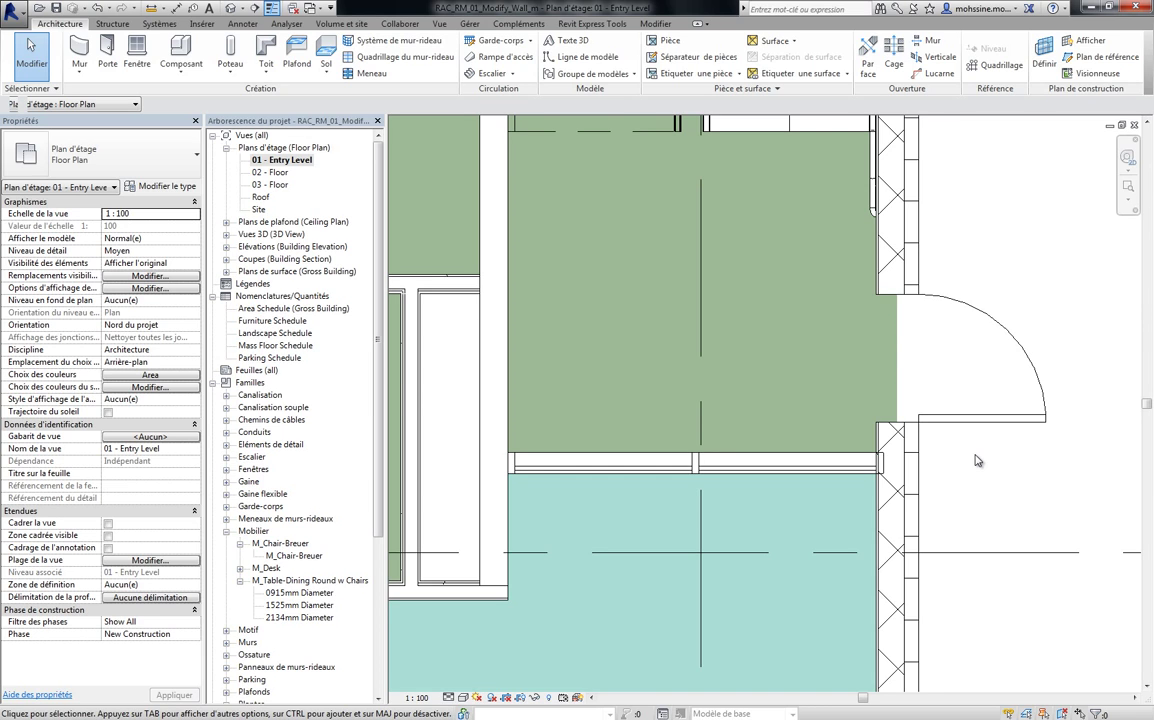
scroll(881, 490, "up", 3)
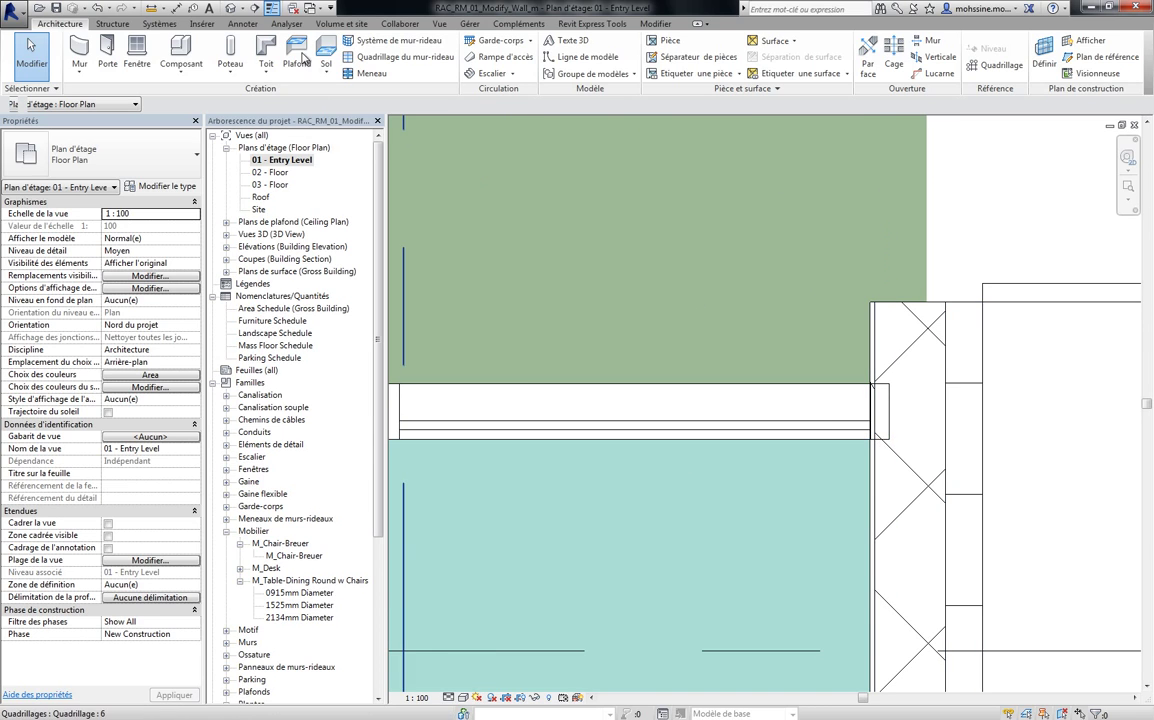
left_click(655, 23)
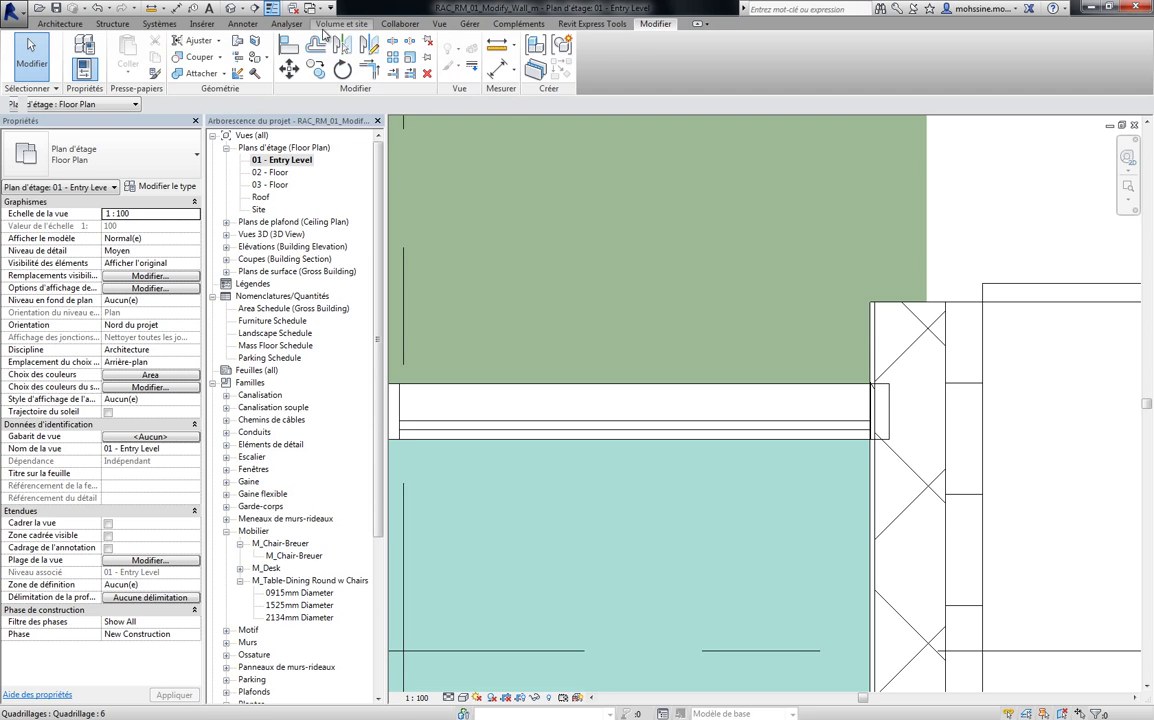
left_click(288, 44)
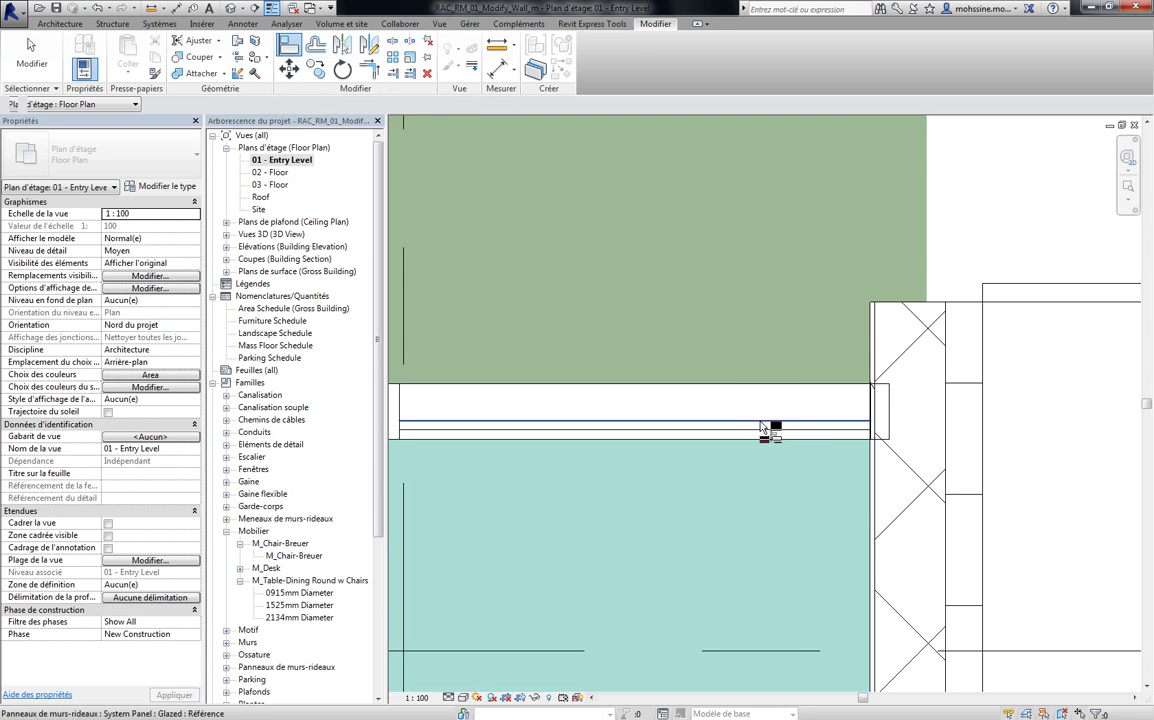
left_click(873, 512)
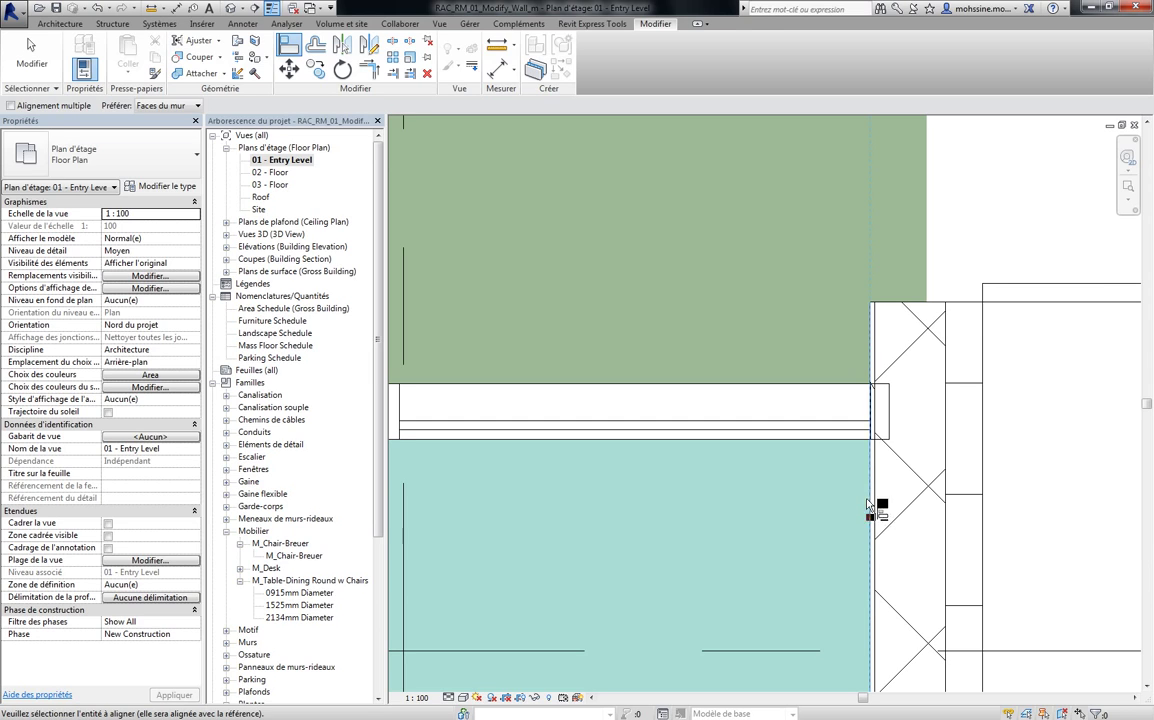
left_click(888, 425)
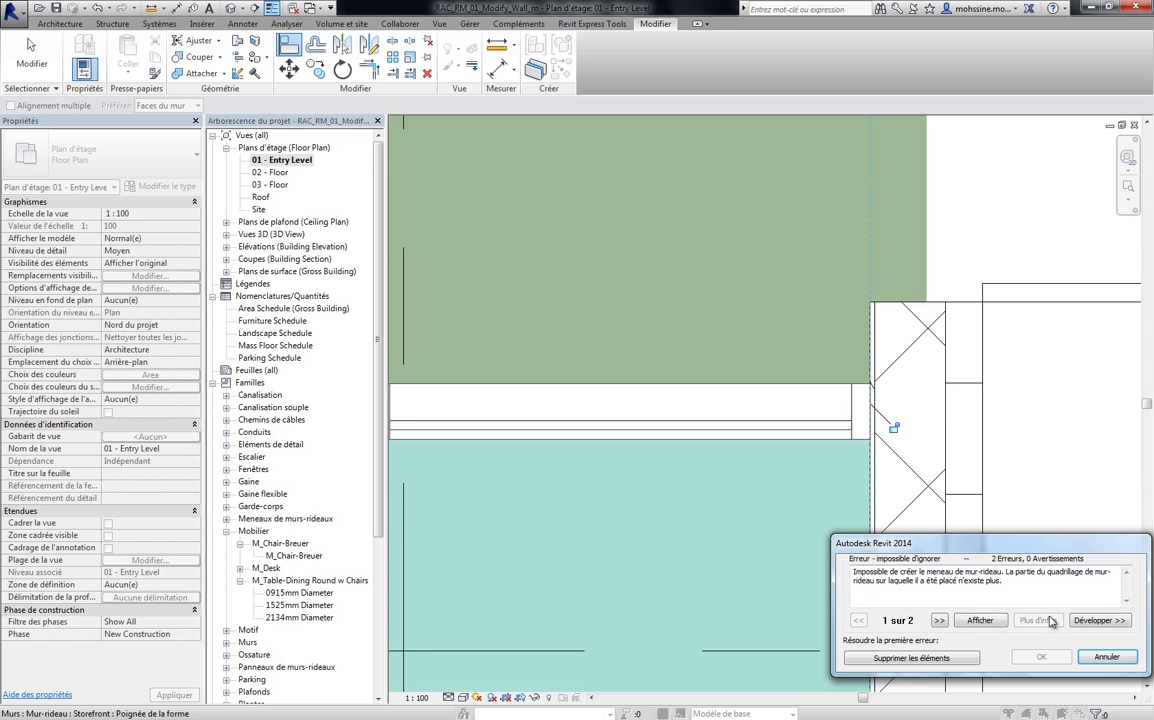
left_click(912, 658)
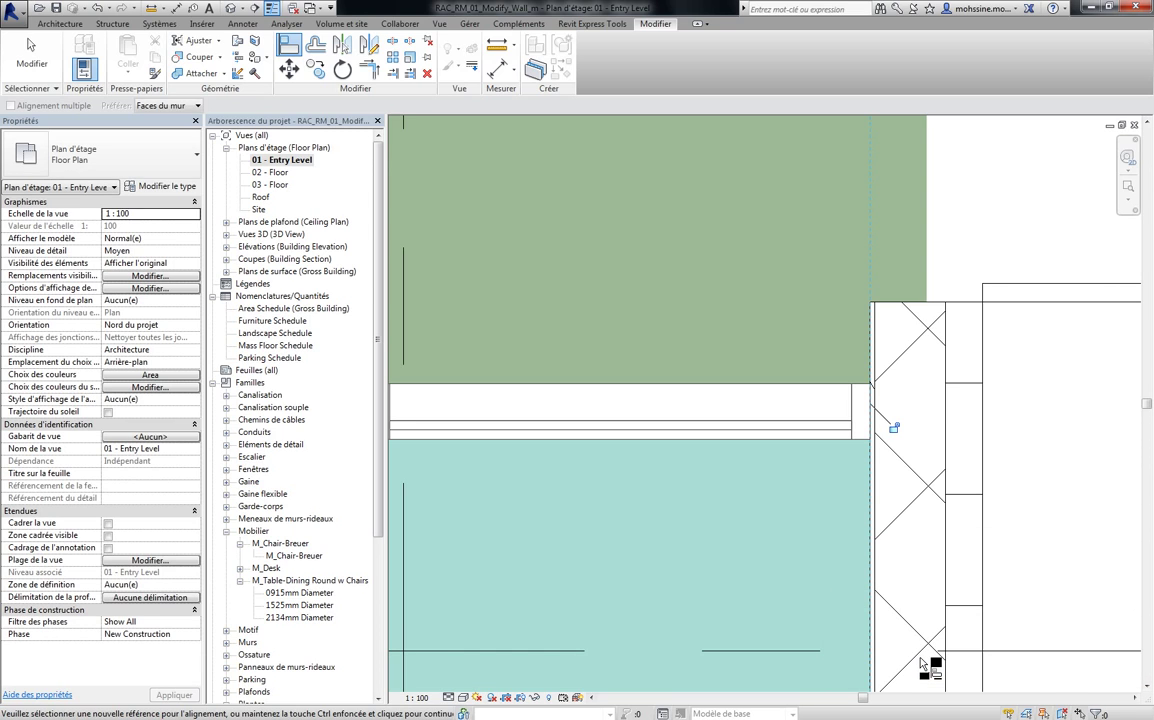
key("Escape")
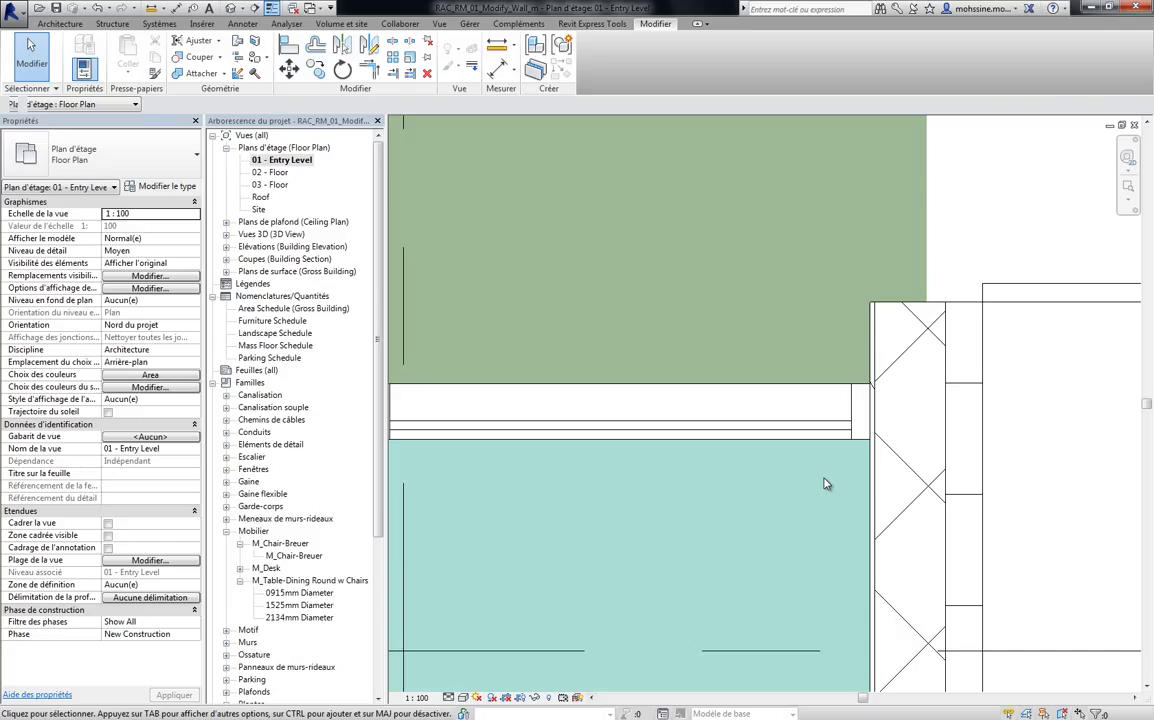
- Open the default 3D view and orbit the east wing to inspect its sand-patterned exterior walls
left_click(230, 8)
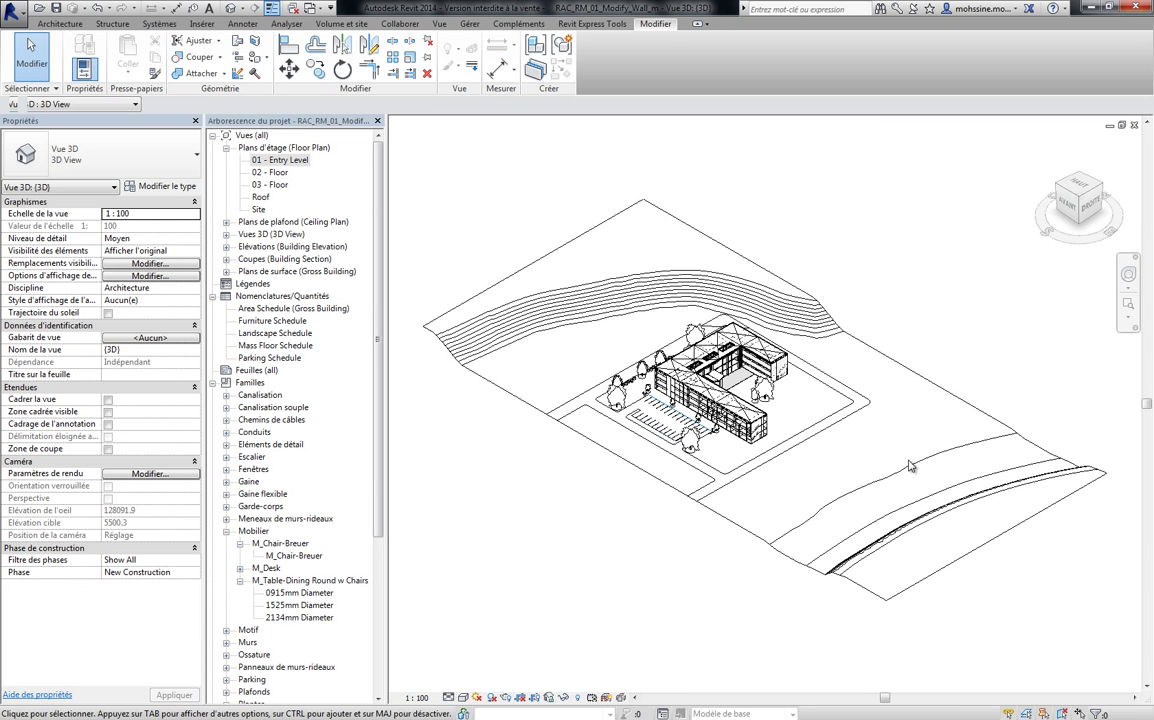
scroll(770, 378, "up", 2)
scroll(770, 378, "up", 2)
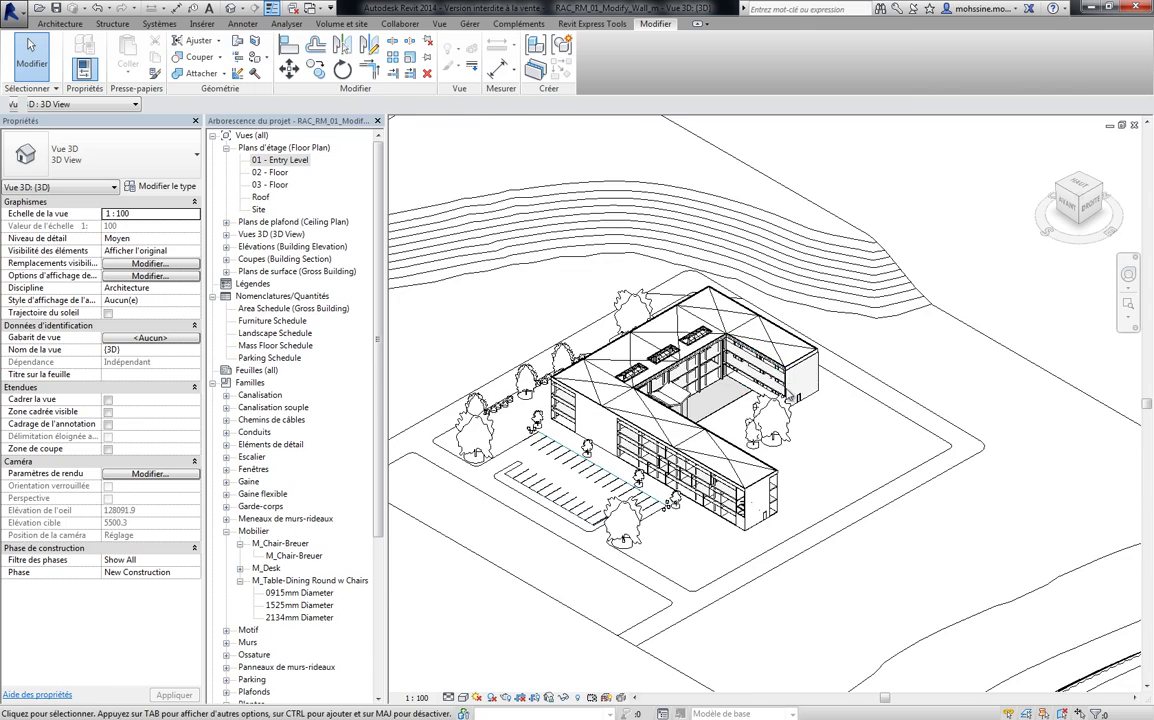
scroll(770, 378, "up", 3)
scroll(840, 438, "up", 2)
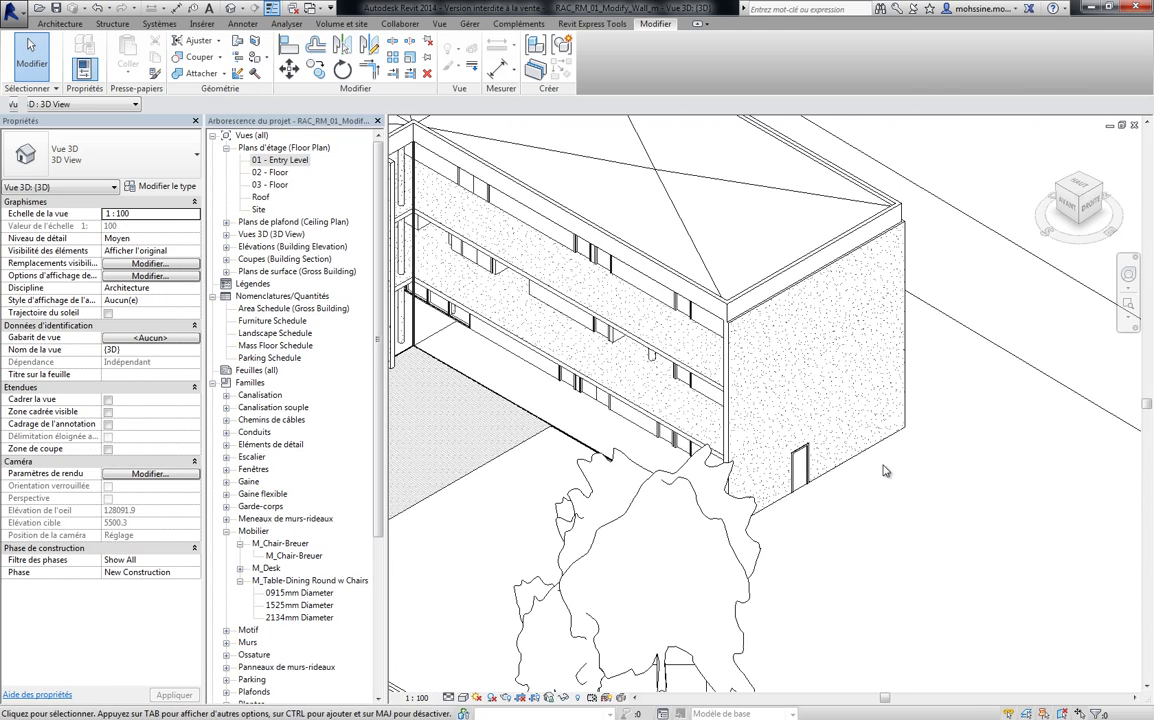
middle_click_drag(805, 427, 789, 491)
scroll(789, 491, "up", 1)
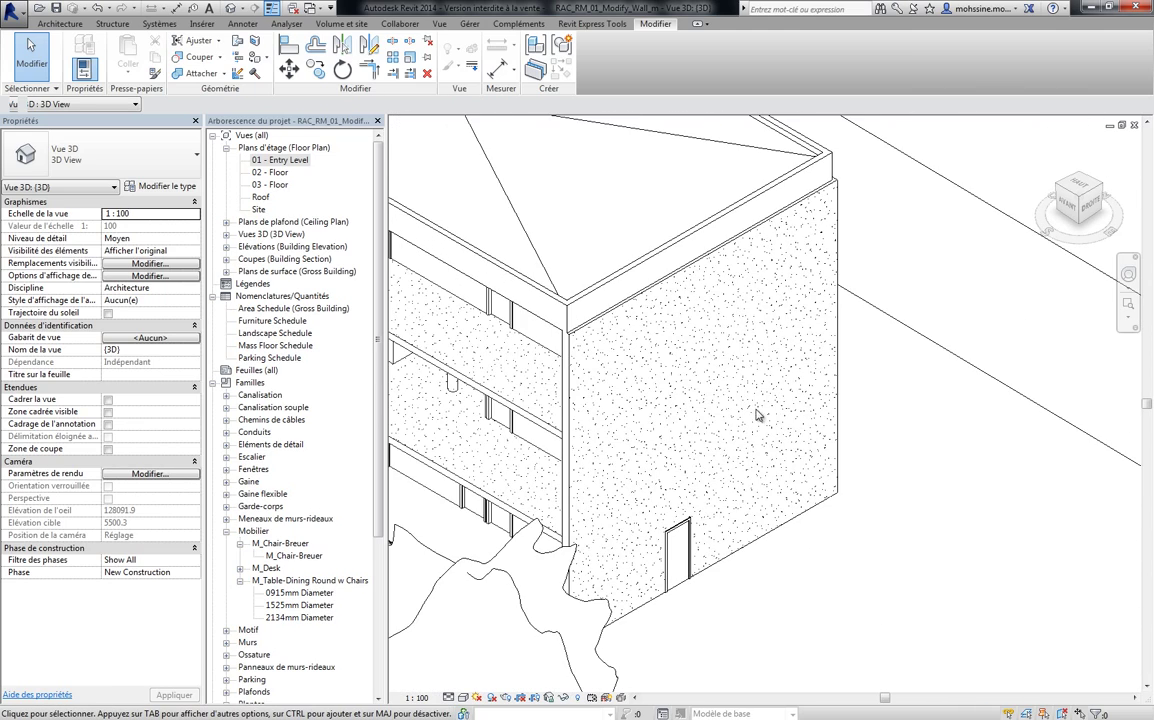
scroll(759, 418, "up", 1)
middle_click_drag(746, 471, 880, 590, "shift")
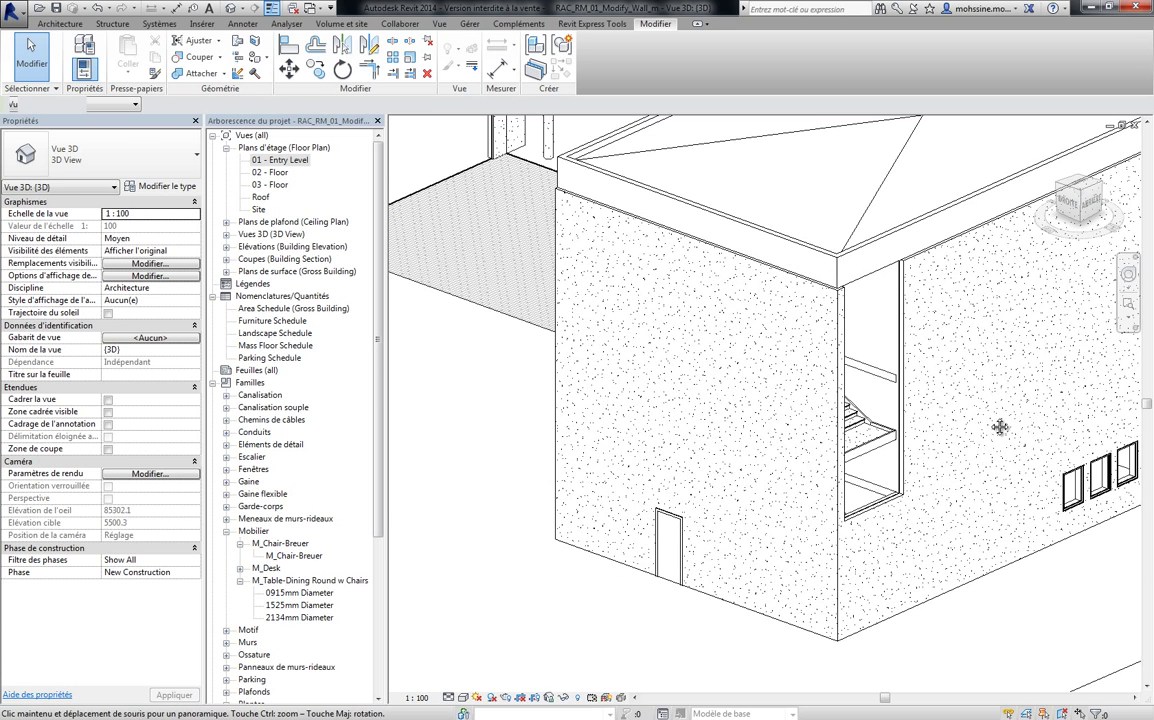
middle_click_drag(958, 343, 872, 522, "shift")
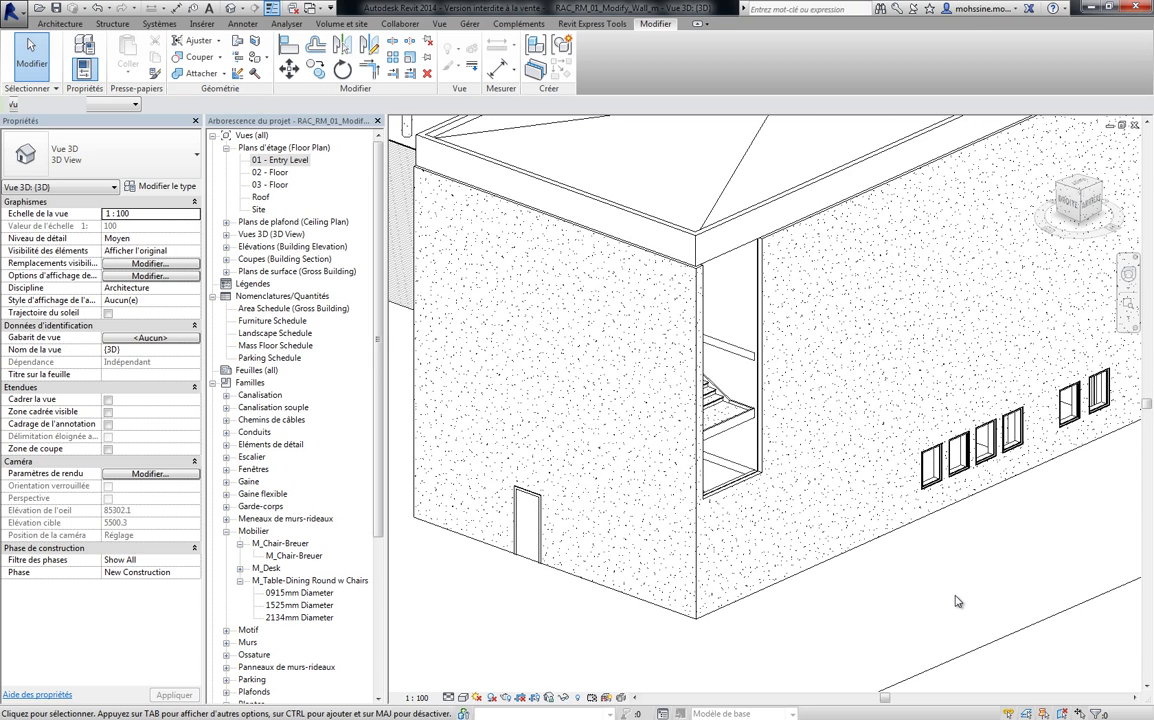